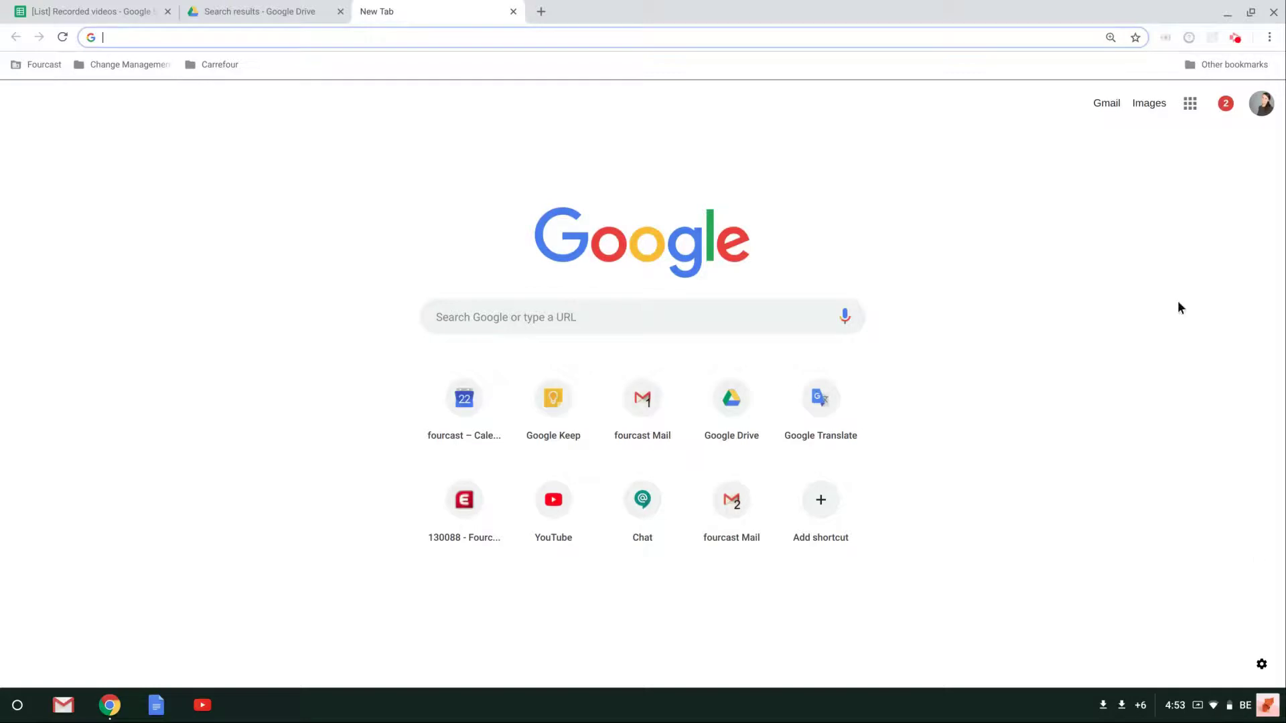
# Open Google Groups and go to the "events test" group from the list of own groups.
pyautogui.click(1186, 105)
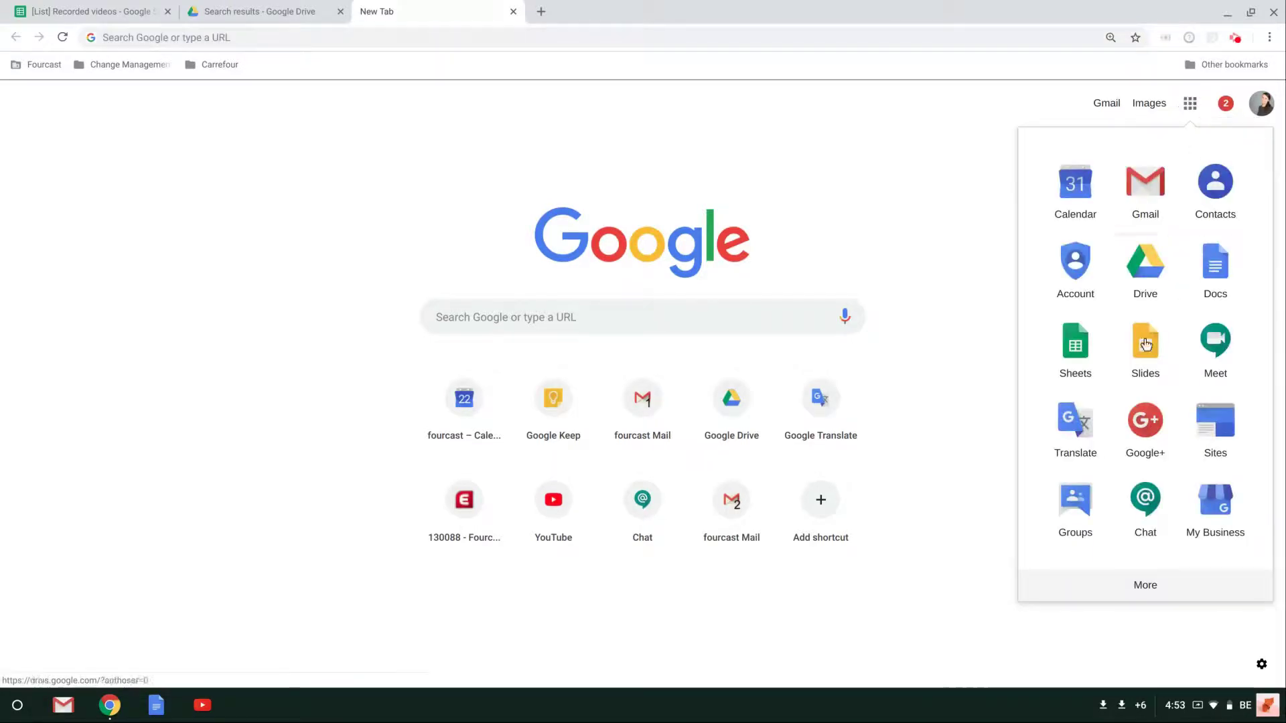
pyautogui.click(1068, 502)
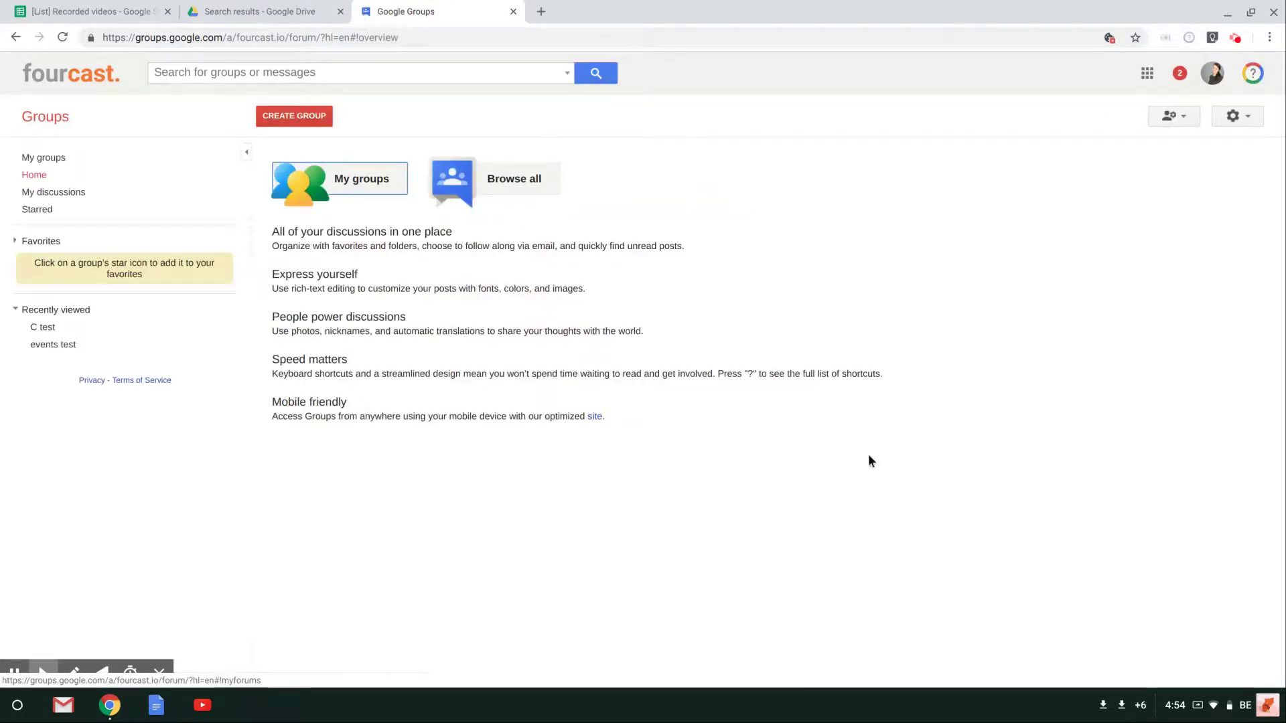
pyautogui.click(359, 179)
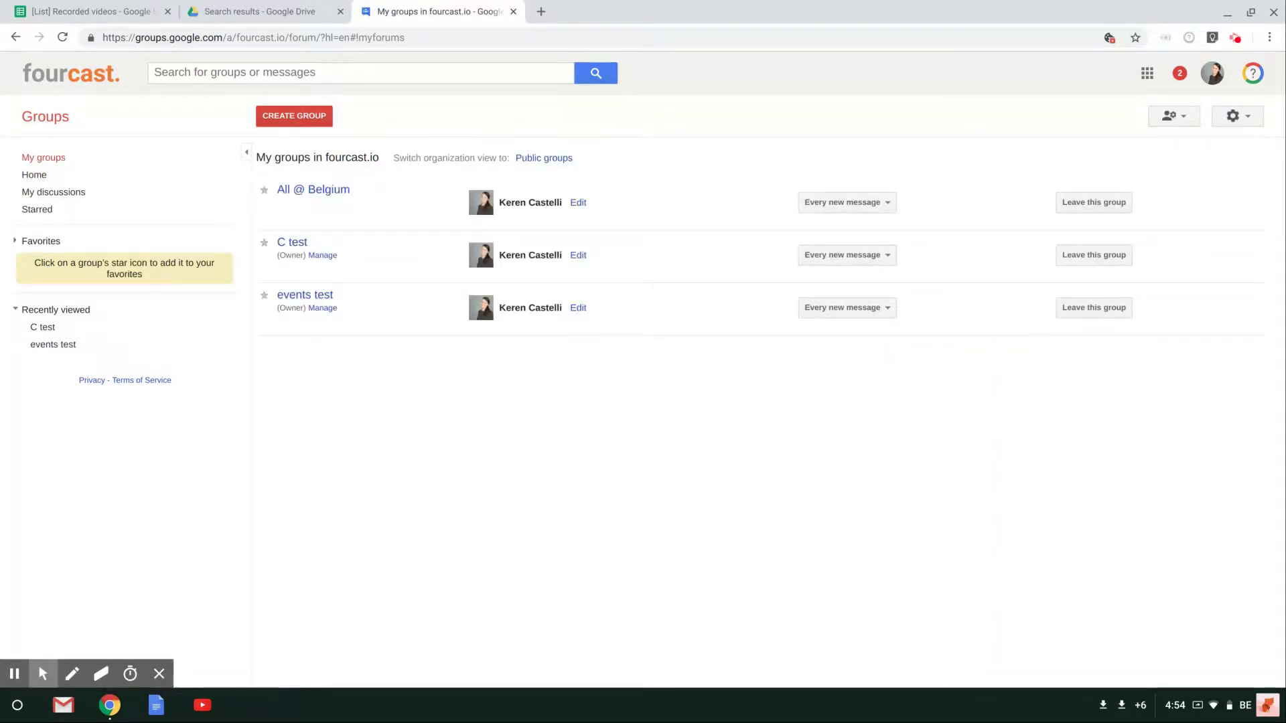
pyautogui.click(304, 299)
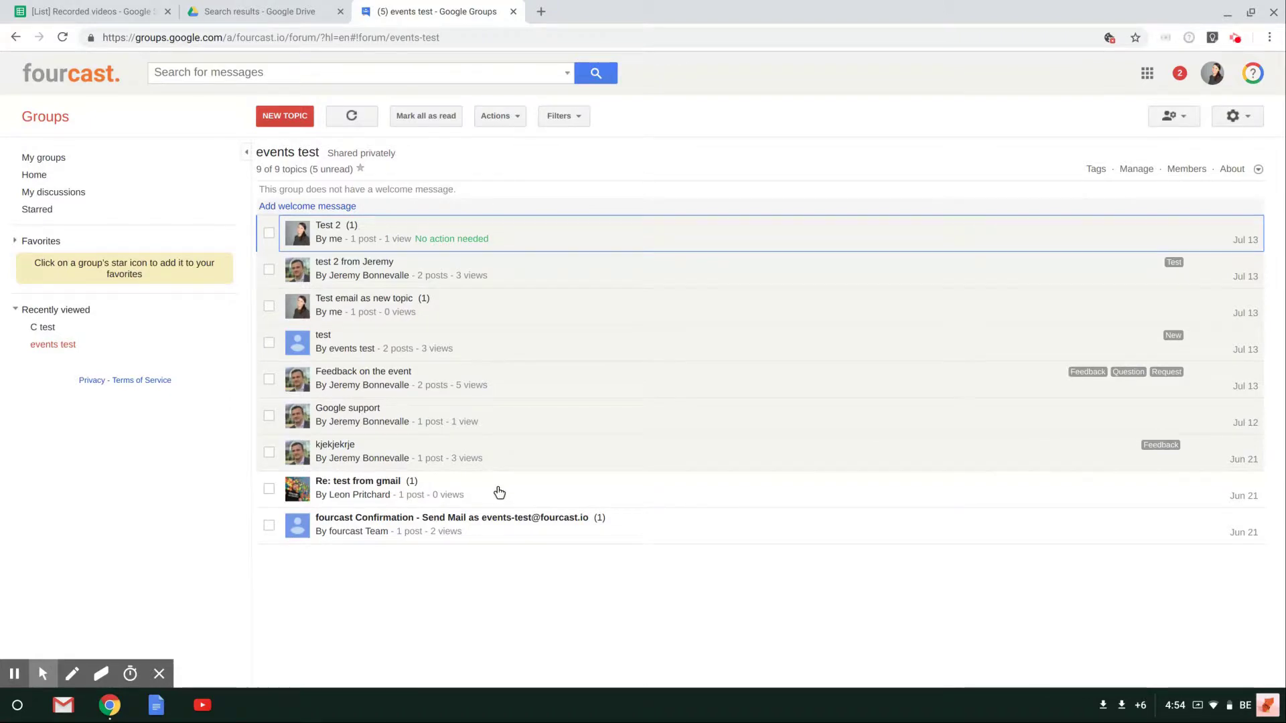
# Open the "Re: test from gmail" topic, check the member assignment options without assigning anyone, and take the topic yourself.
pyautogui.click(471, 493)
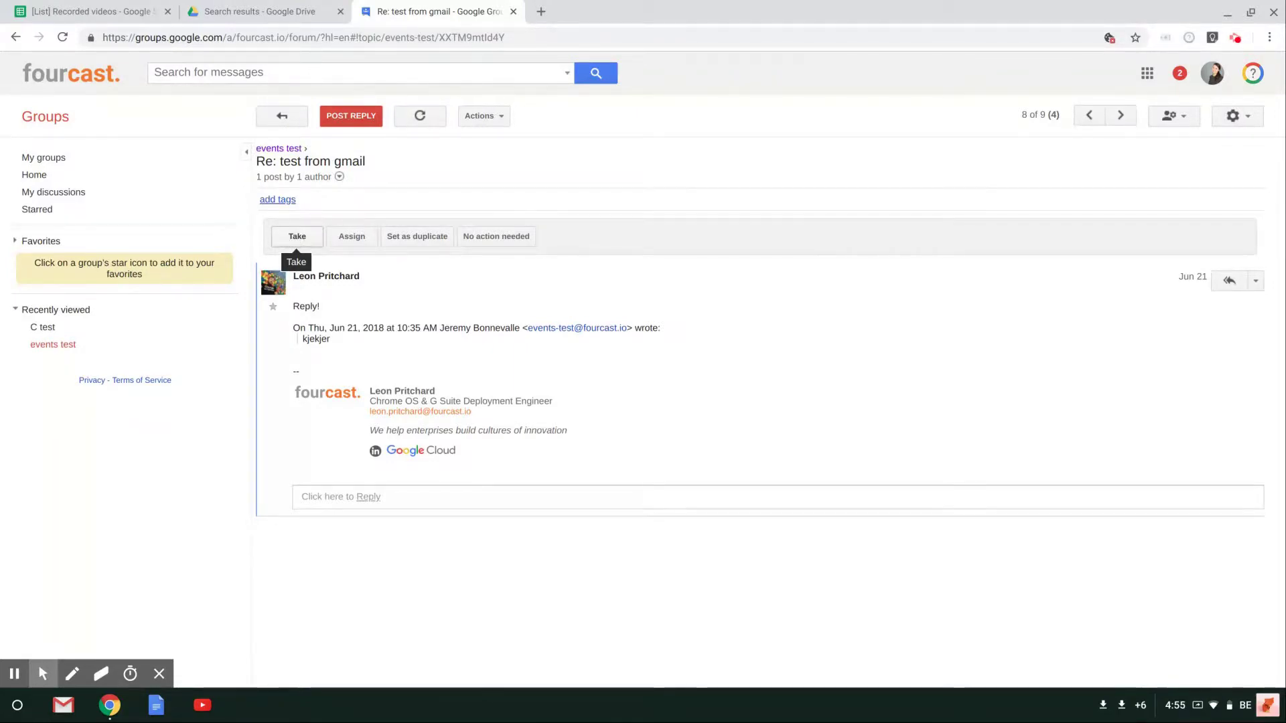
pyautogui.click(352, 237)
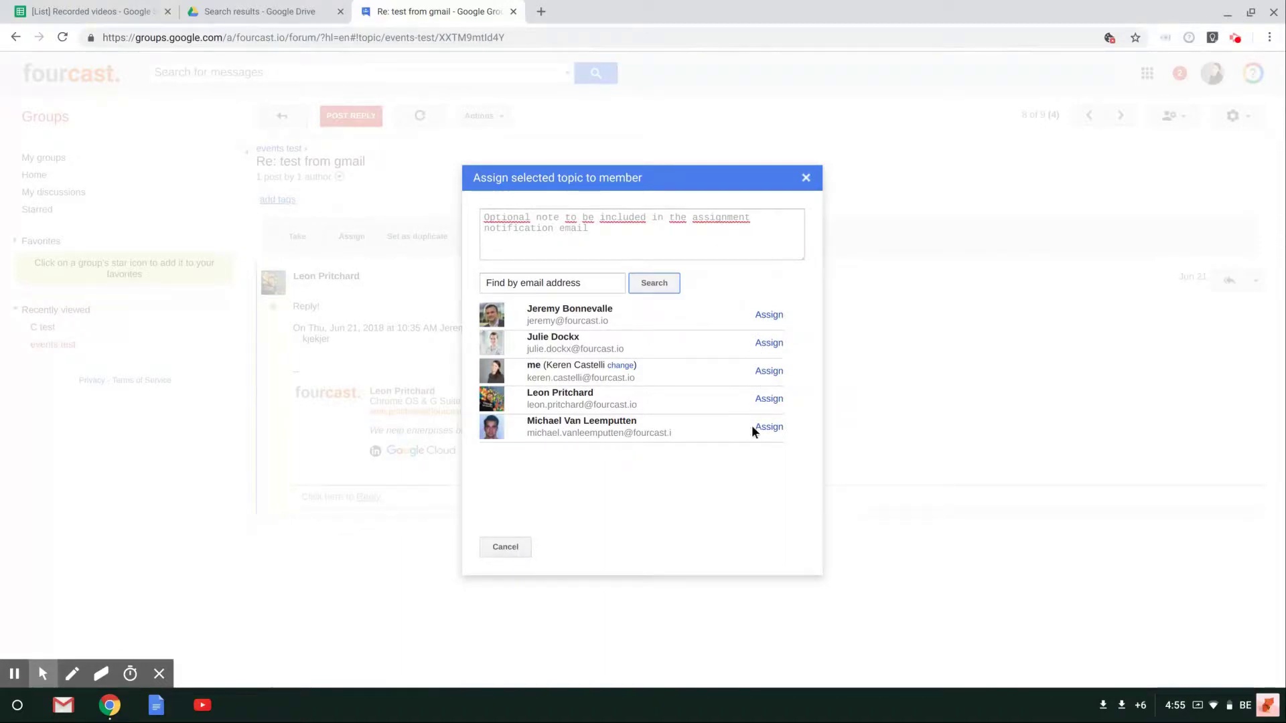
pyautogui.click(803, 177)
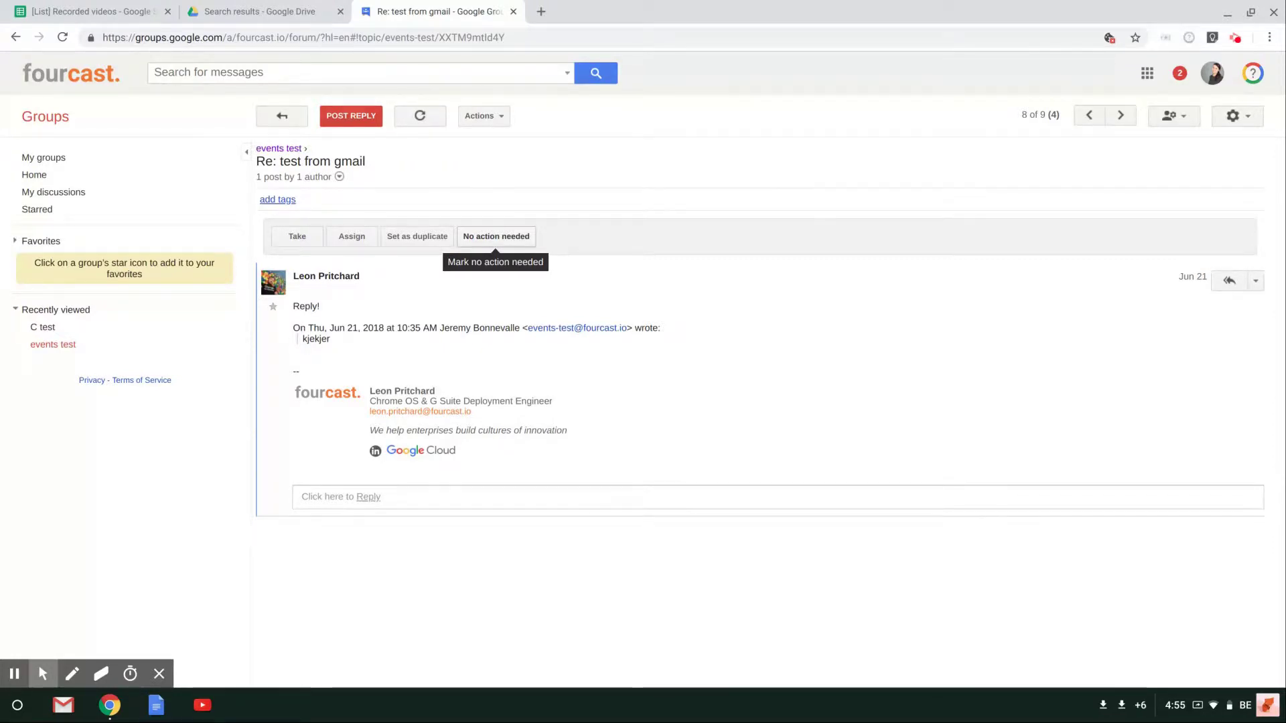
pyautogui.click(292, 238)
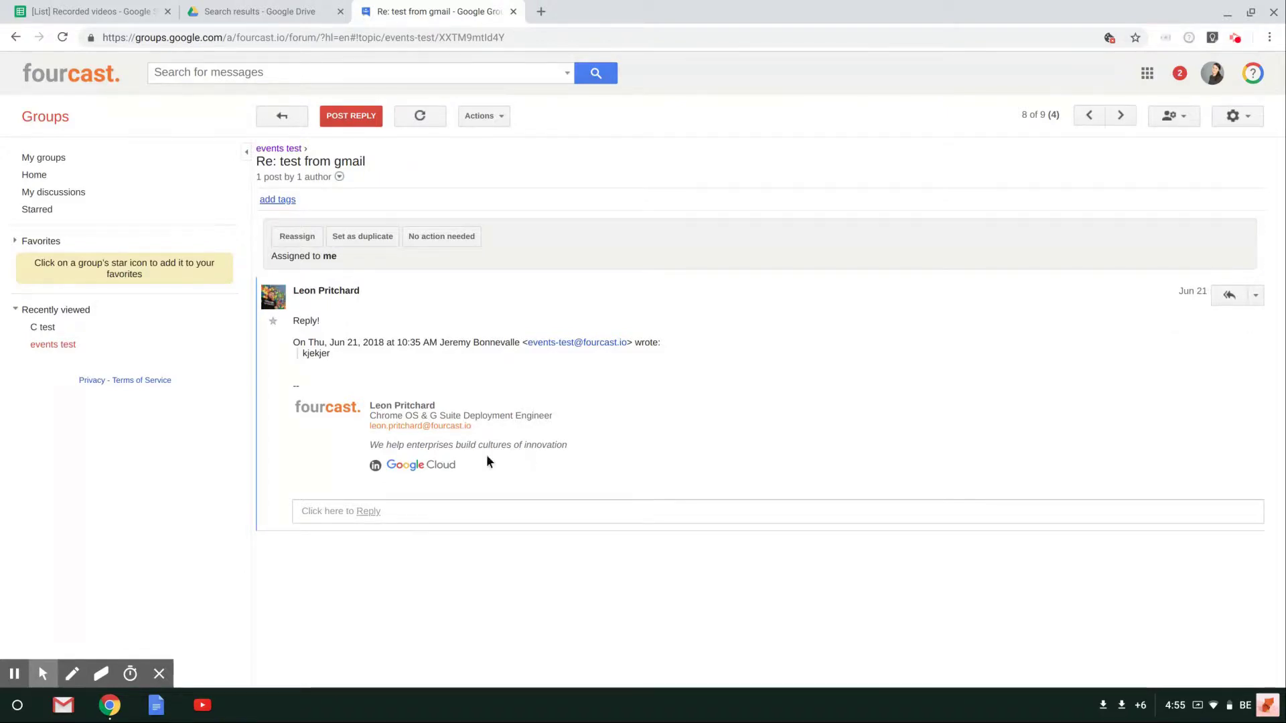
# Start a reply to the post and keep your own name as the sender rather than the group.
pyautogui.click(359, 509)
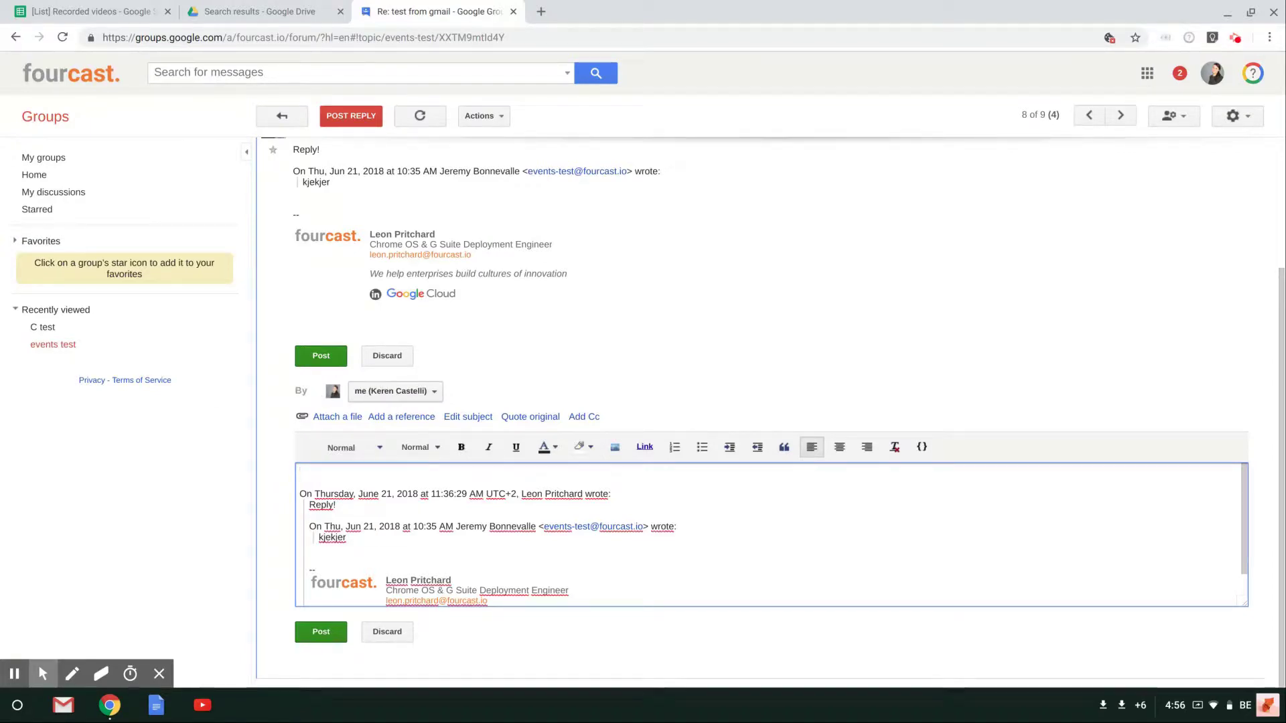
pyautogui.click(391, 391)
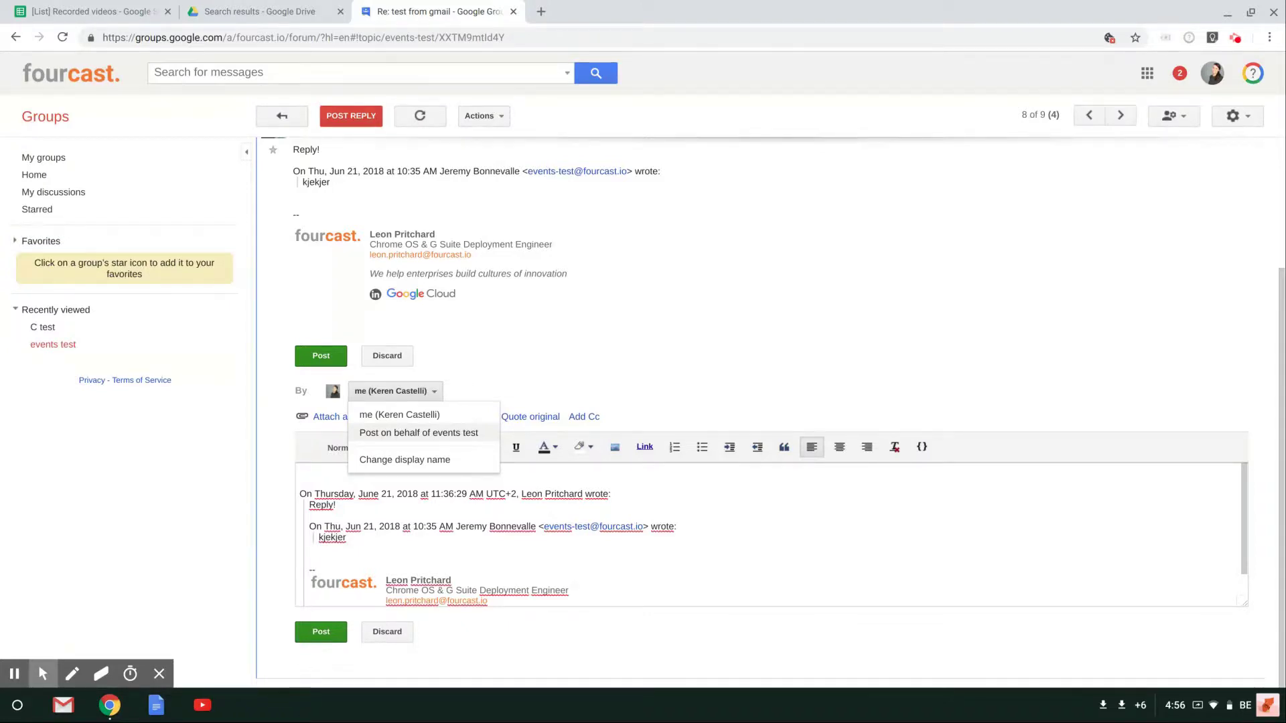
pyautogui.click(396, 415)
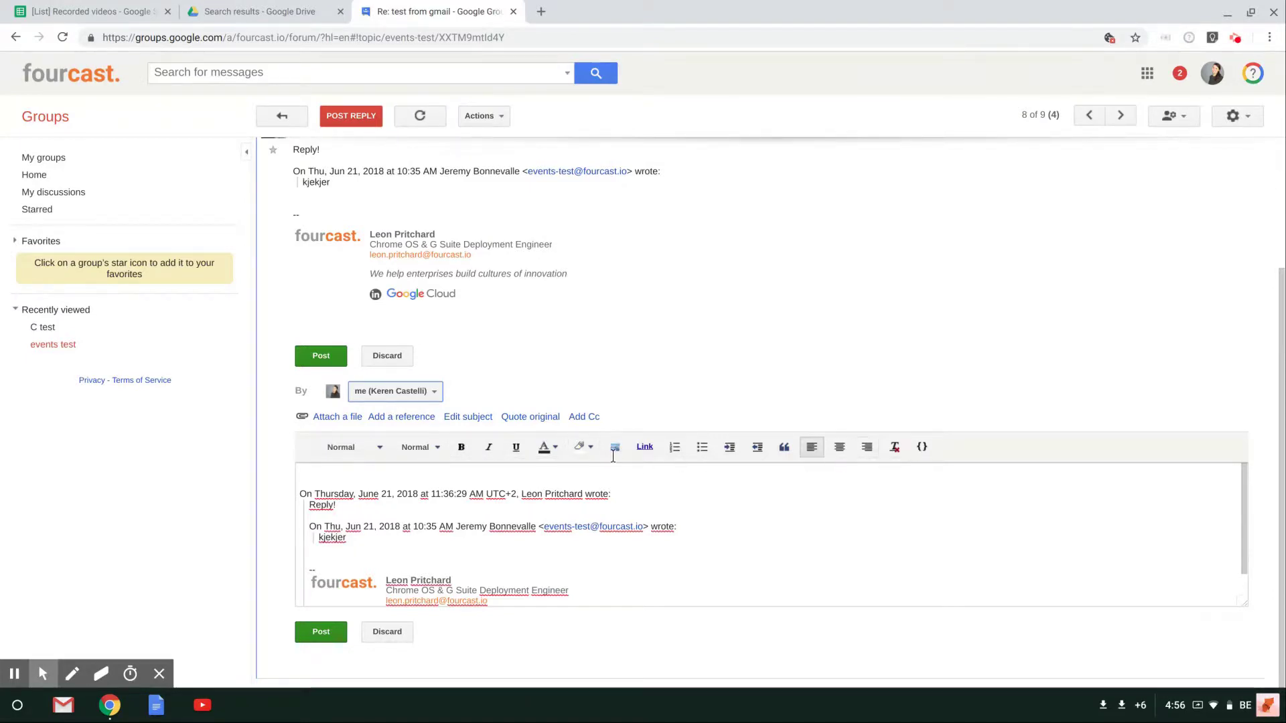
# Write "Hi", a blank line, "Thanks for your email" and "We'll respond to your query asap." above the quoted text.
pyautogui.click(303, 465)
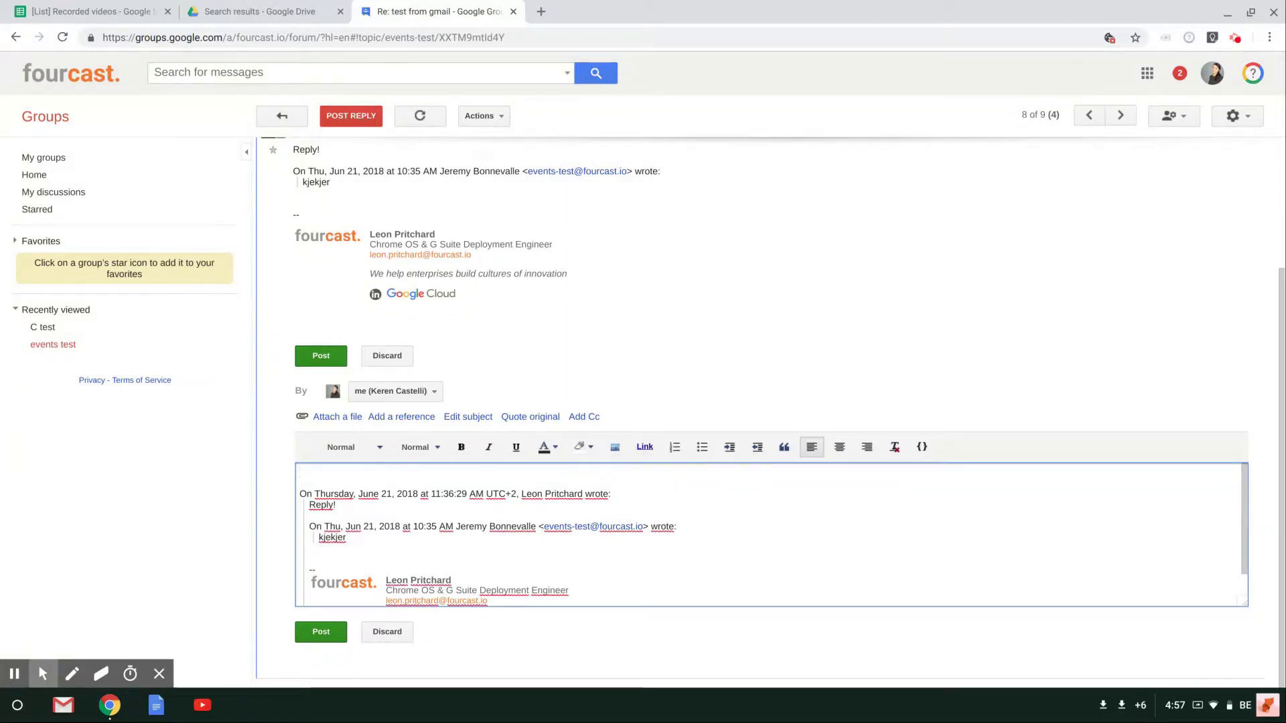
pyautogui.write('i')
pyautogui.press('Return')
pyautogui.press('Return')
pyautogui.write('Thanks')
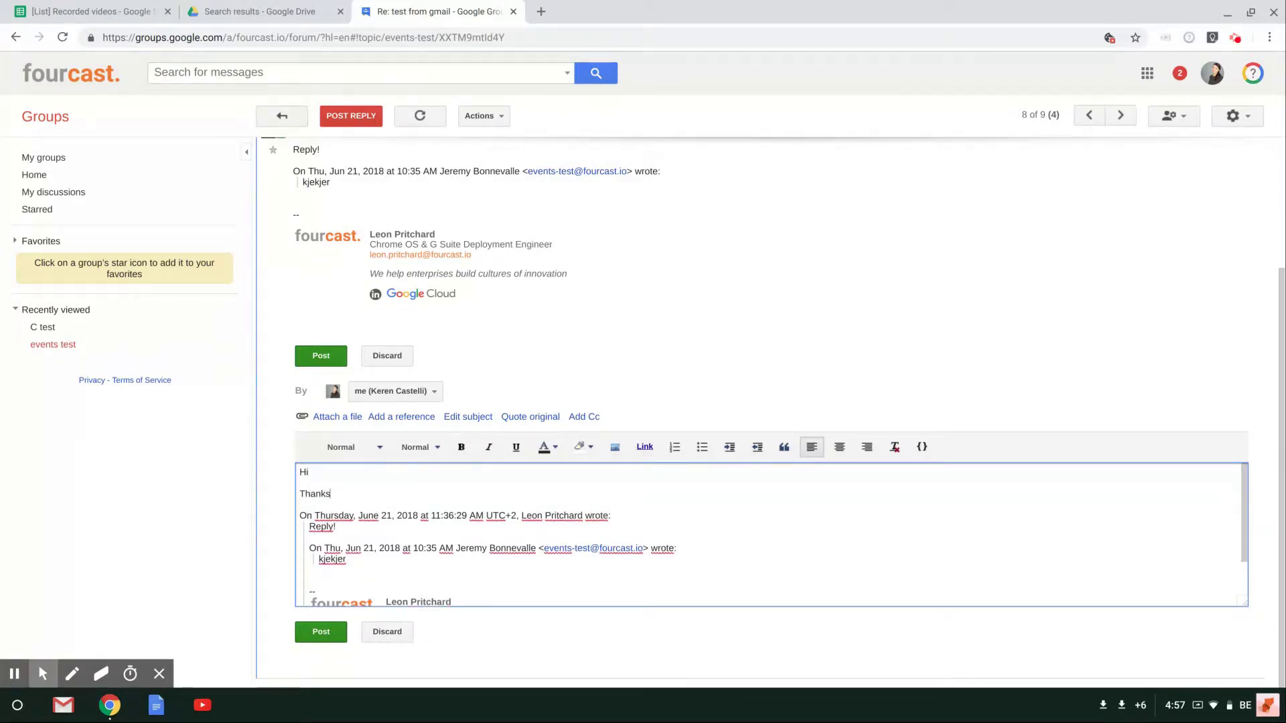
pyautogui.write(' for your email')
pyautogui.press('Return')
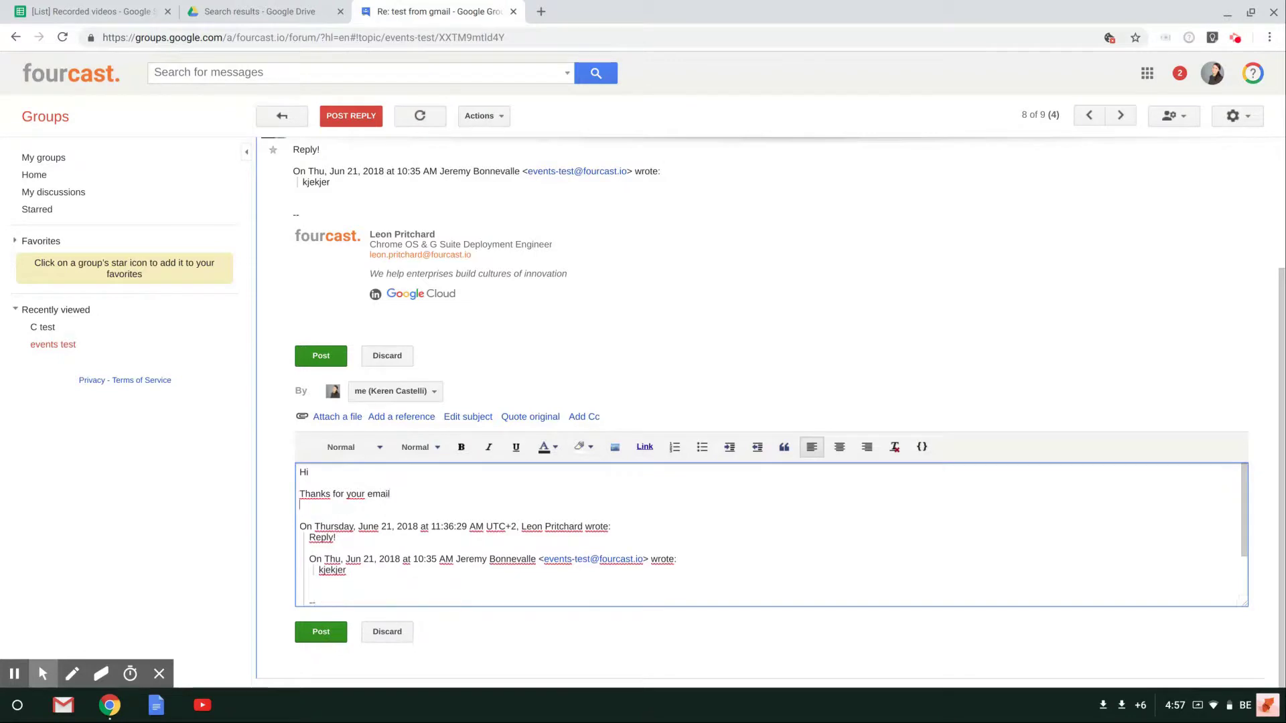
pyautogui.write("We'll respond to your que")
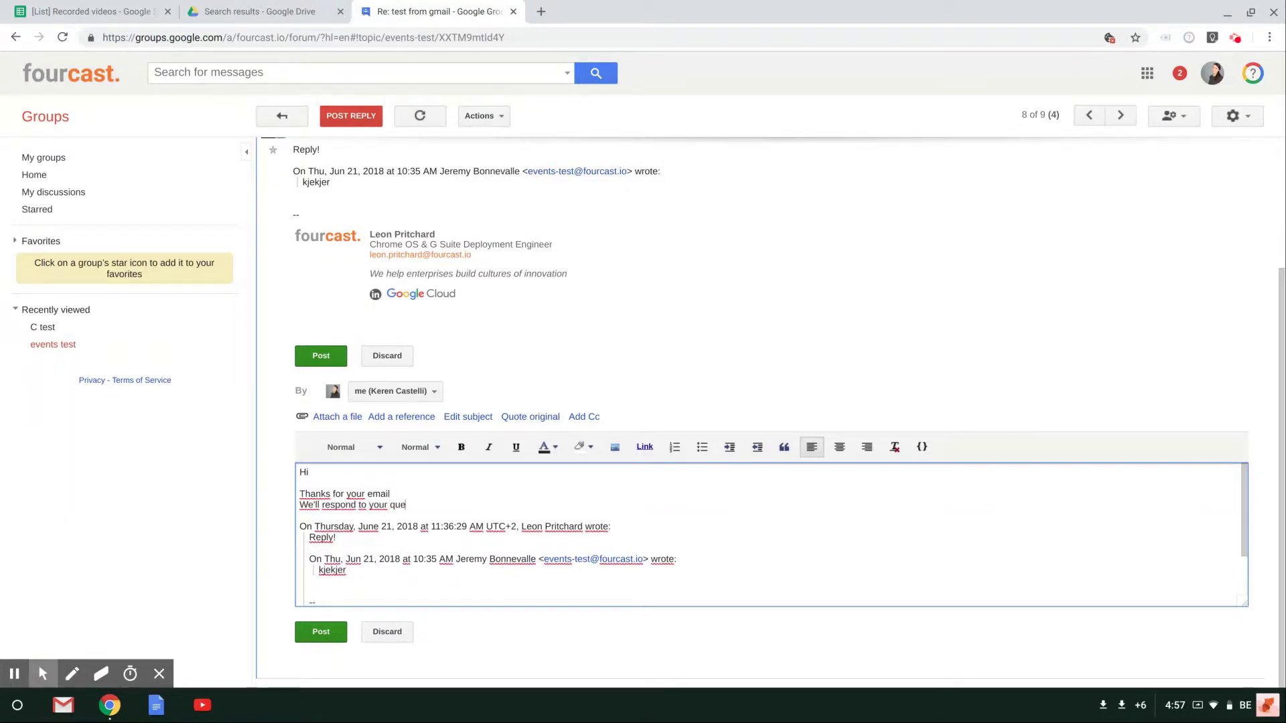
pyautogui.write('ry asap.')
pyautogui.press('Return')
# Sign off with "Kind regards," and the sender's first name, post the reply and return to the topic list.
pyautogui.write('L')
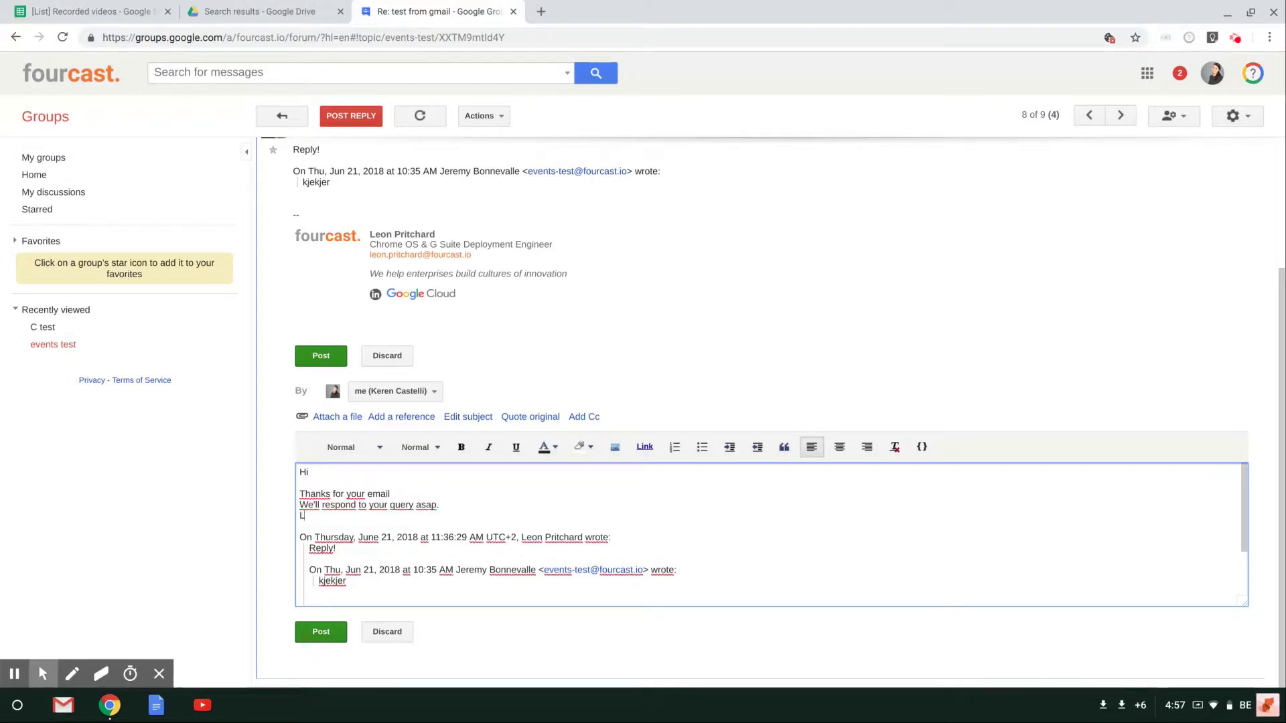
pyautogui.press('BackSpace')
pyautogui.write('Kind regar')
pyautogui.write('ds,')
pyautogui.press('Return')
pyautogui.write('Keren')
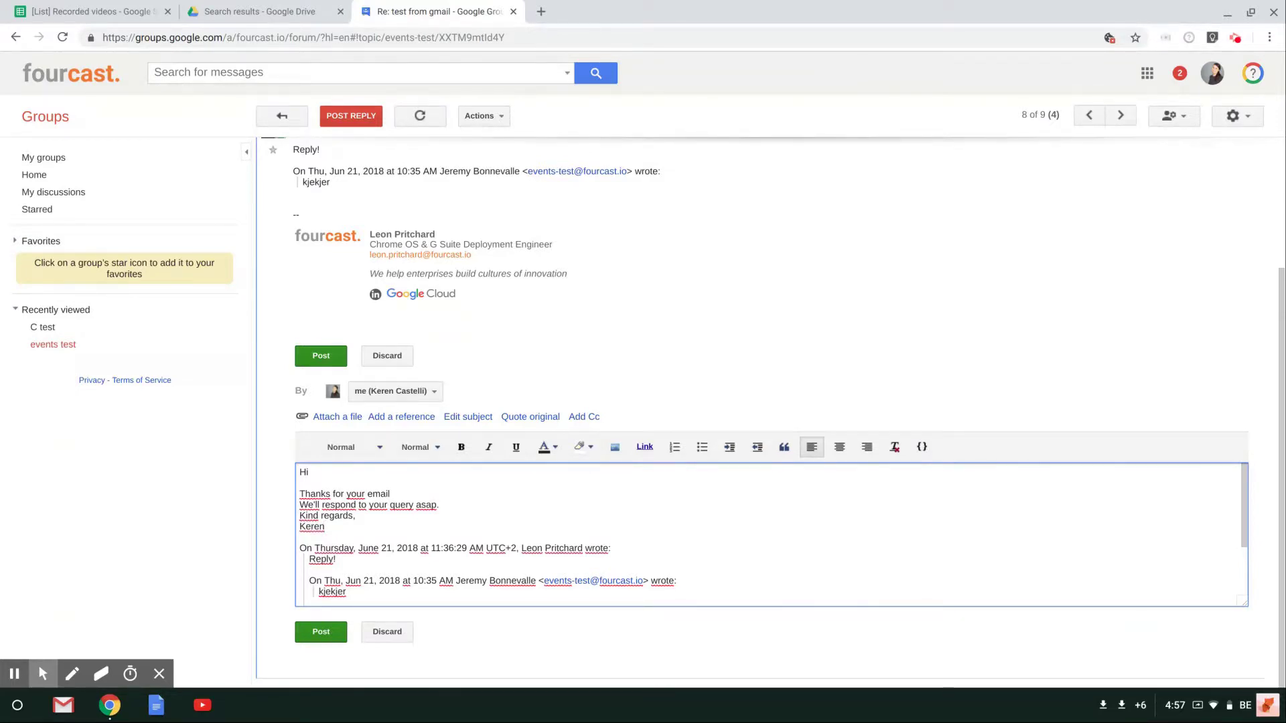
pyautogui.press('Return')
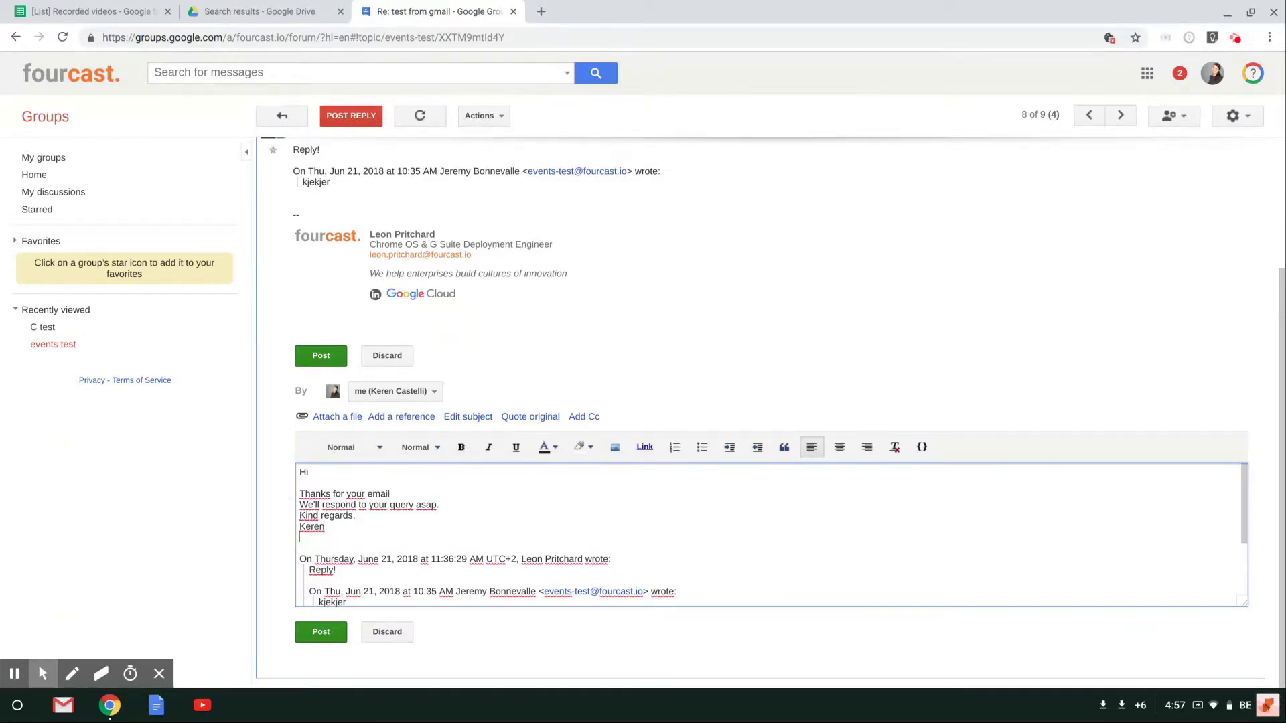
pyautogui.click(319, 634)
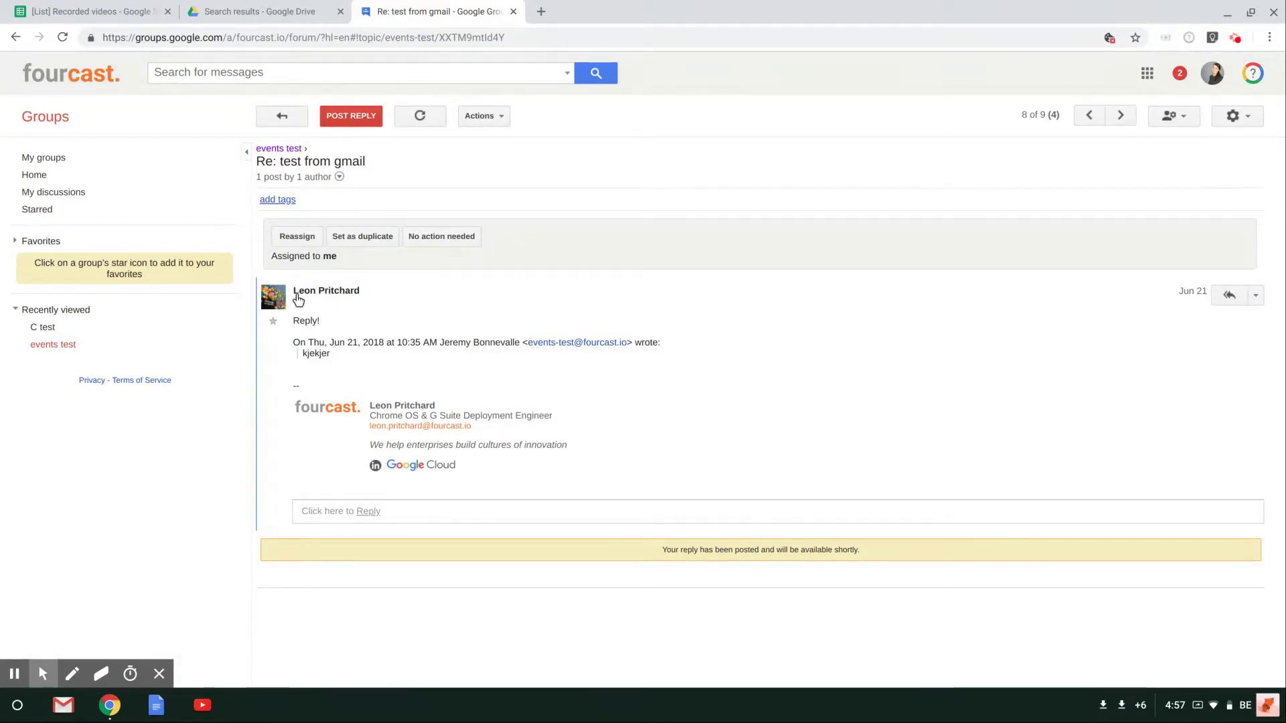
pyautogui.click(275, 115)
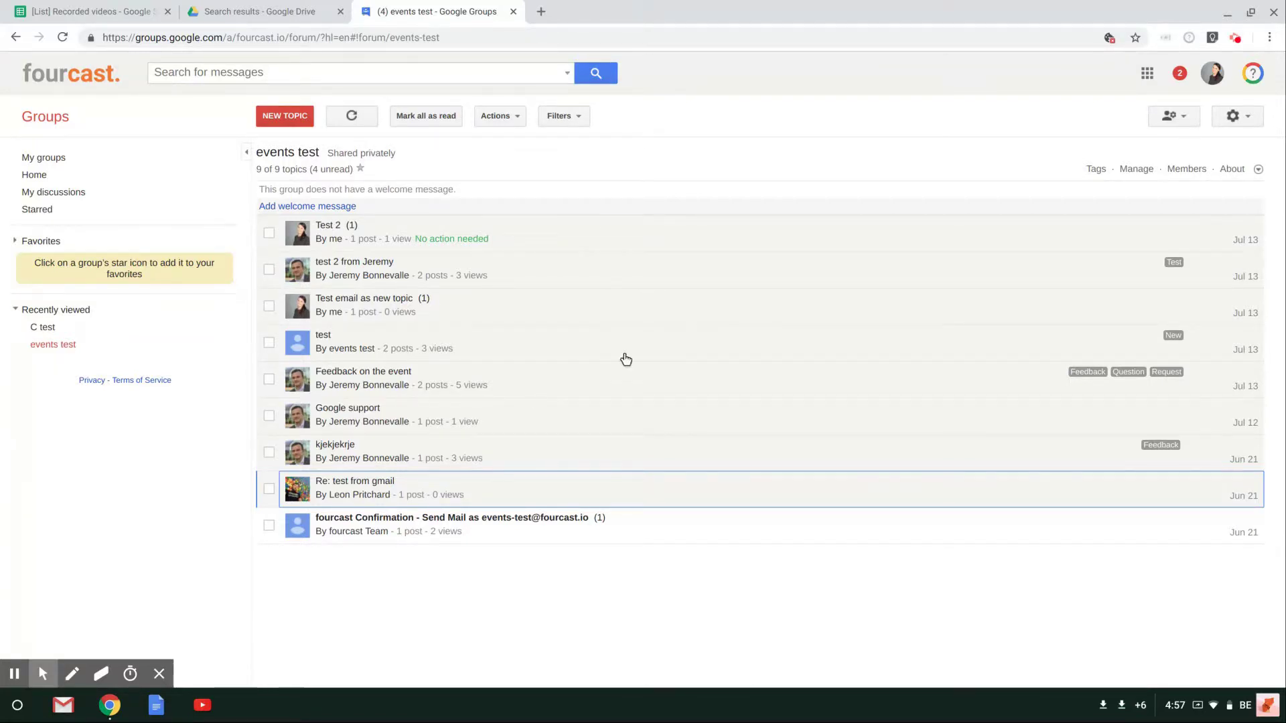
# Add the tag "Reply" to the "Re: test from gmail" topic and go back to the group's topic list.
pyautogui.click(367, 485)
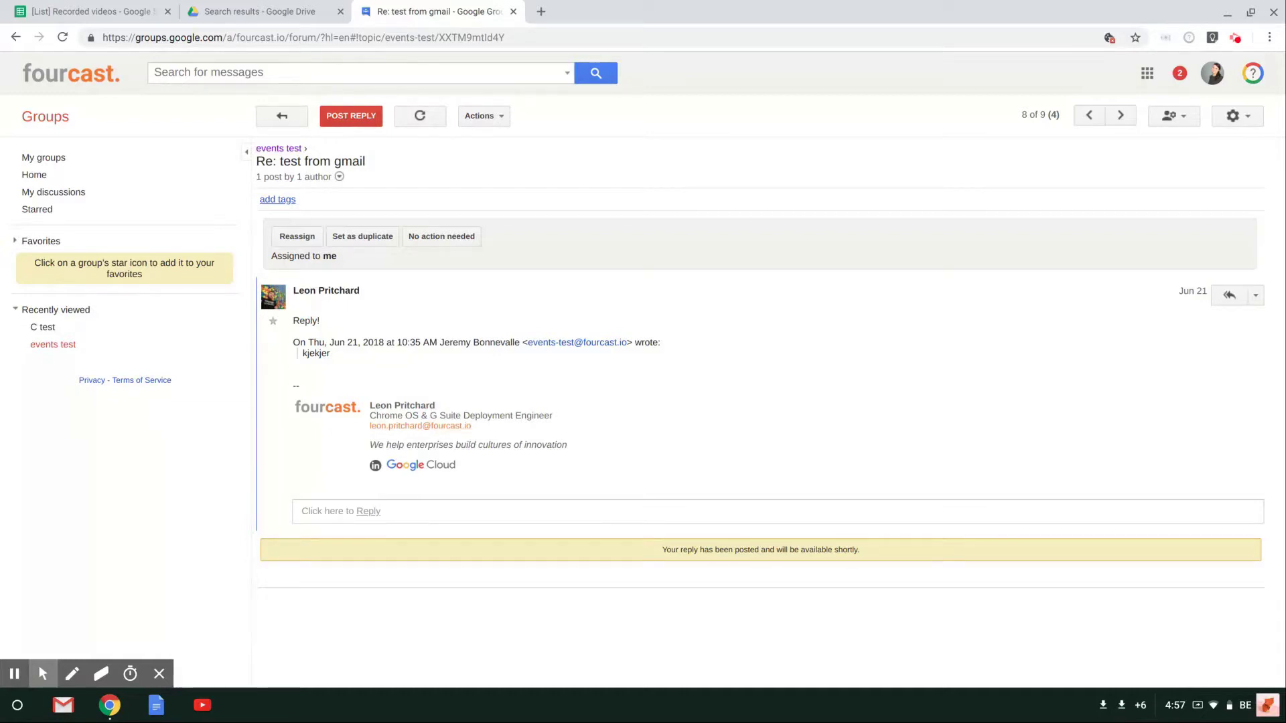
pyautogui.click(269, 199)
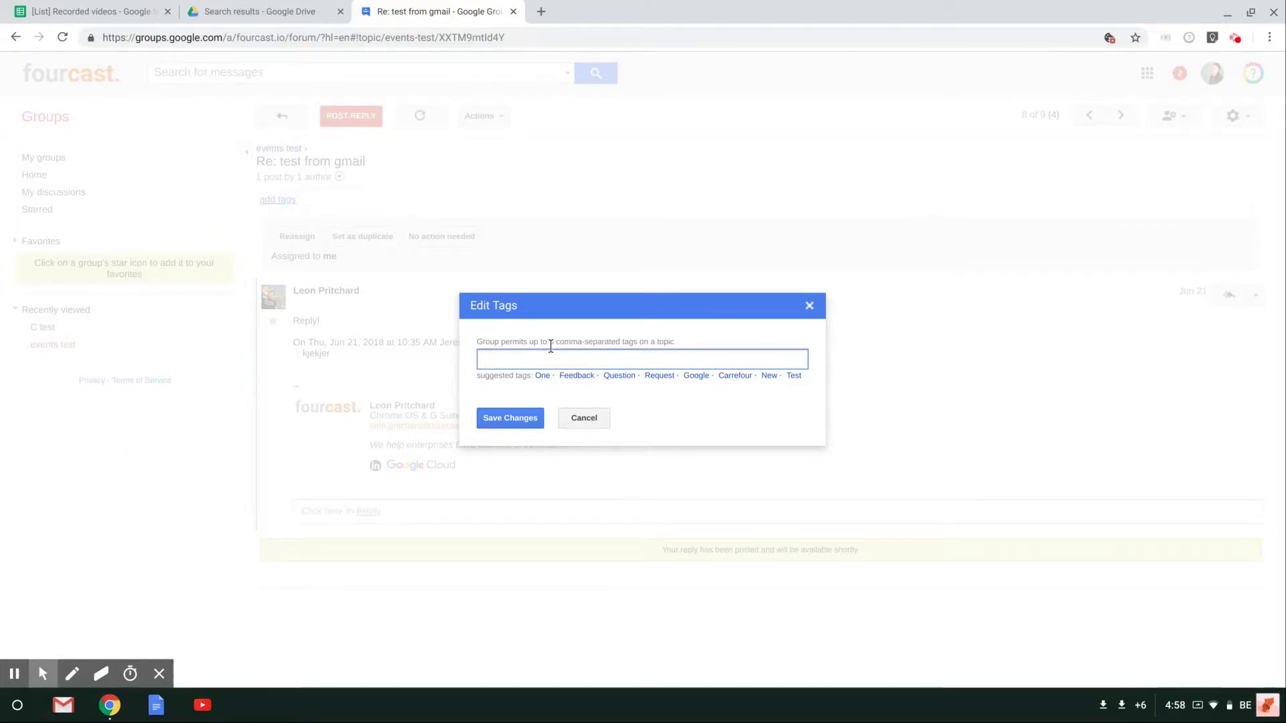
pyautogui.write('G')
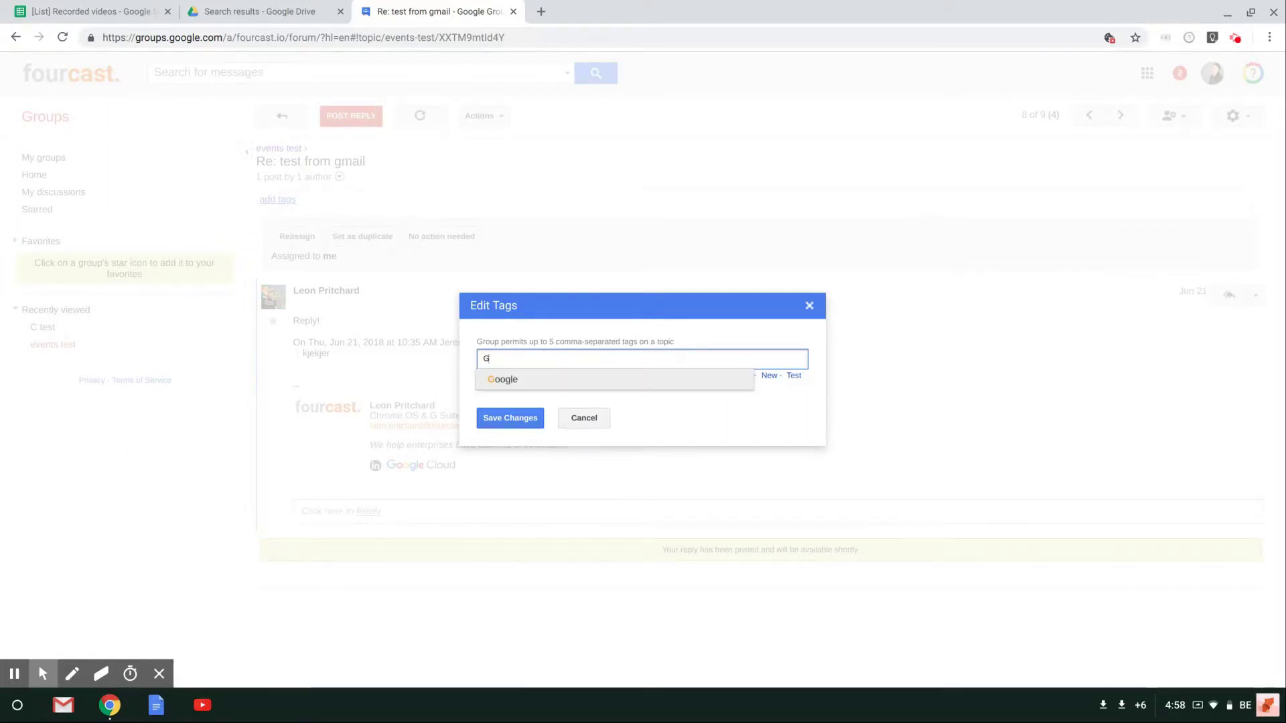
pyautogui.press('BackSpace')
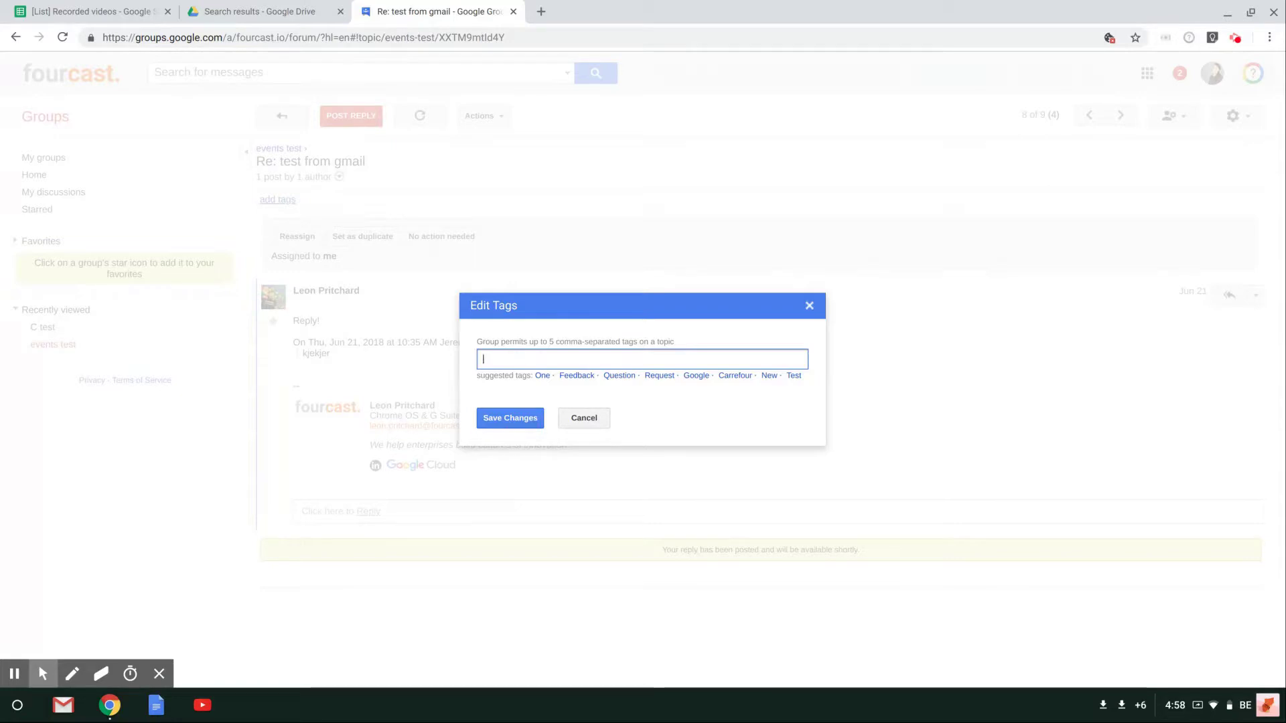
pyautogui.write('Replu')
pyautogui.press('BackSpace')
pyautogui.write('y')
pyautogui.press('Return')
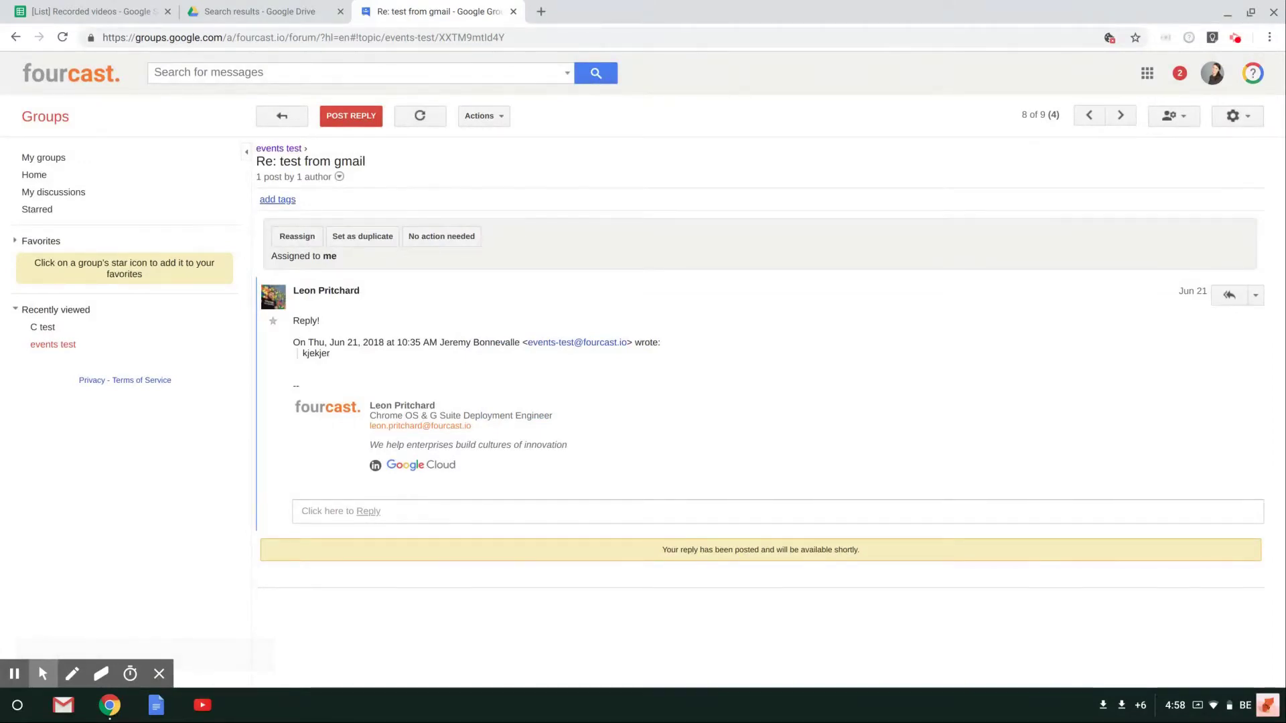
pyautogui.click(274, 117)
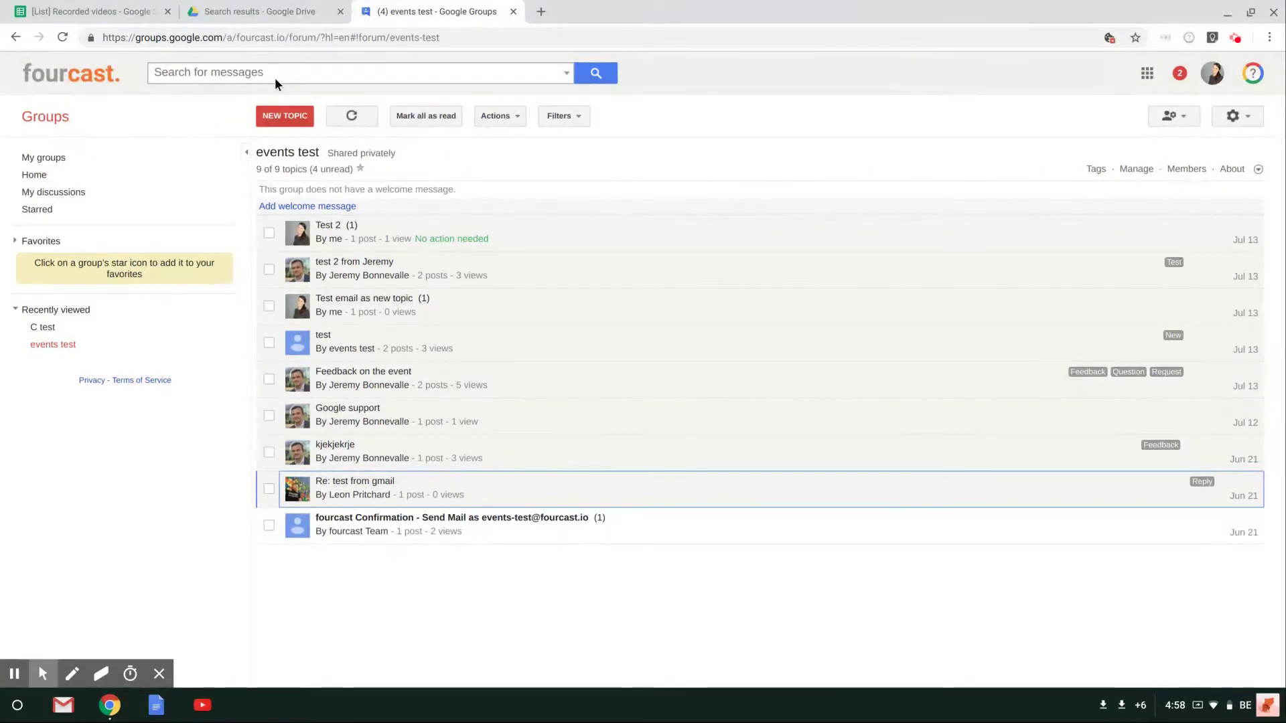
# Examine the advanced search fields for finding topics within the events test group, leaving them empty.
pyautogui.click(282, 60)
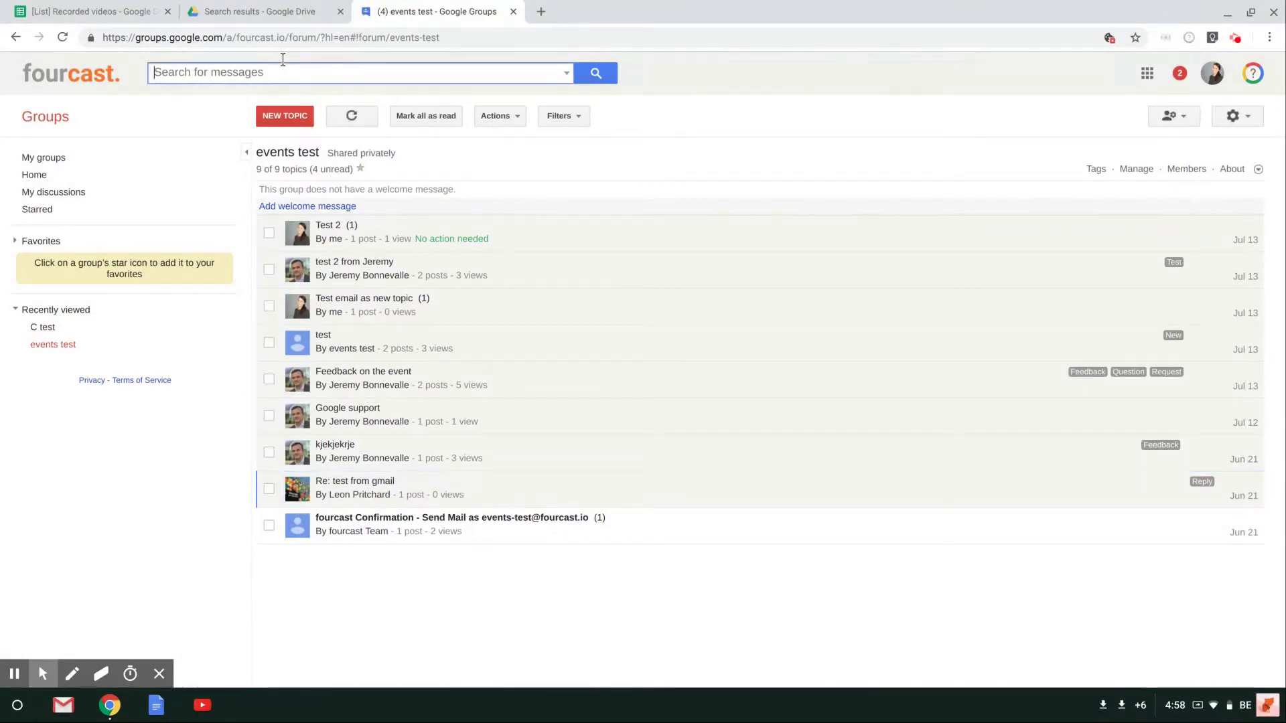
pyautogui.click(563, 74)
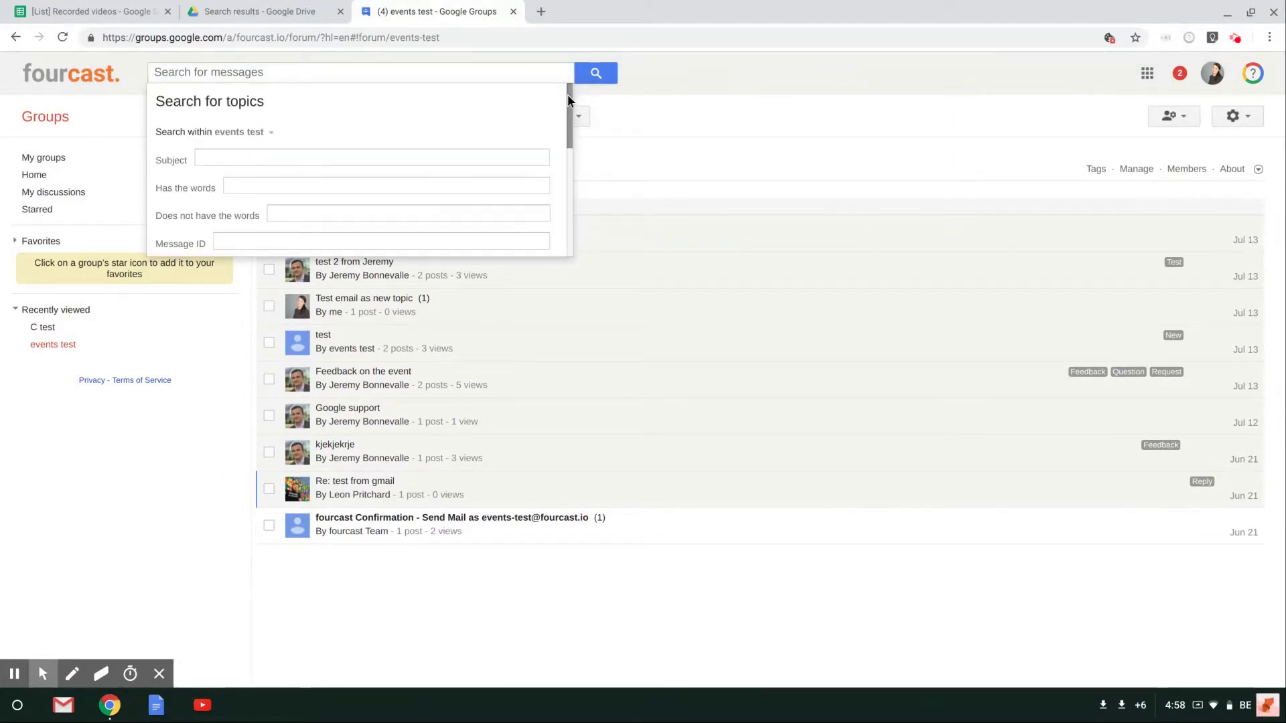
pyautogui.scroll(-5, 568, 94)
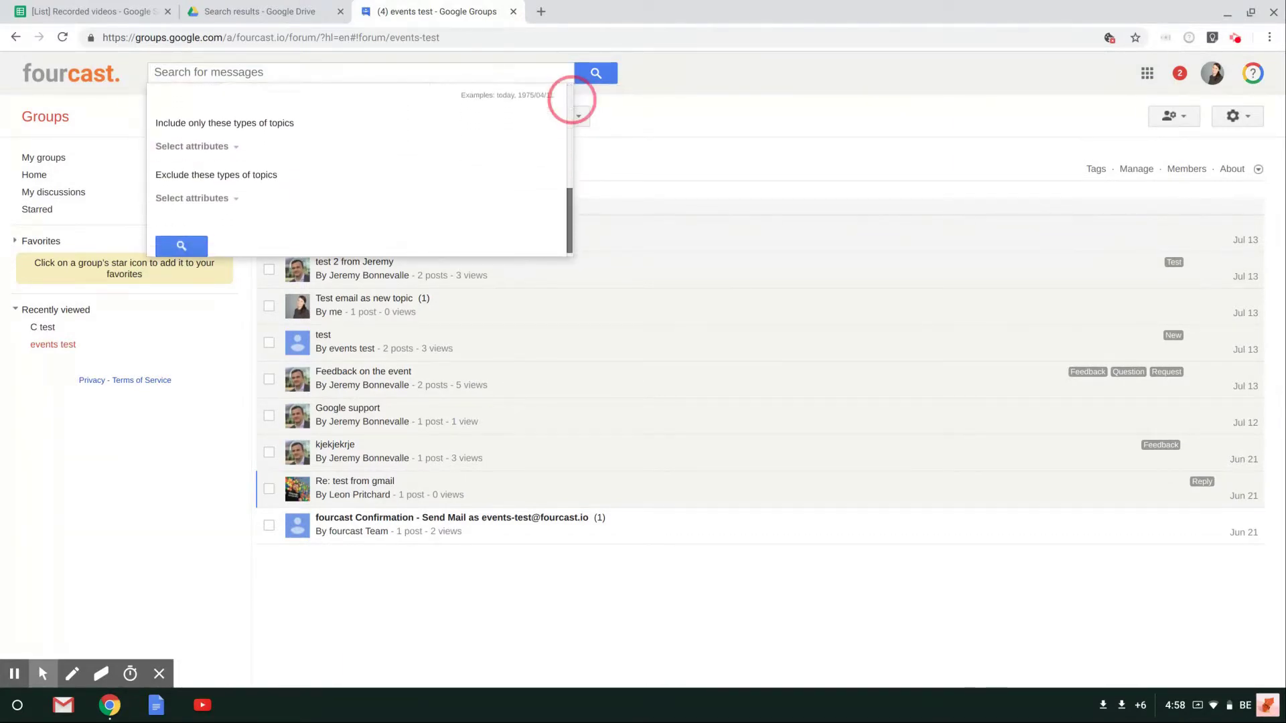
pyautogui.scroll(5, 571, 99)
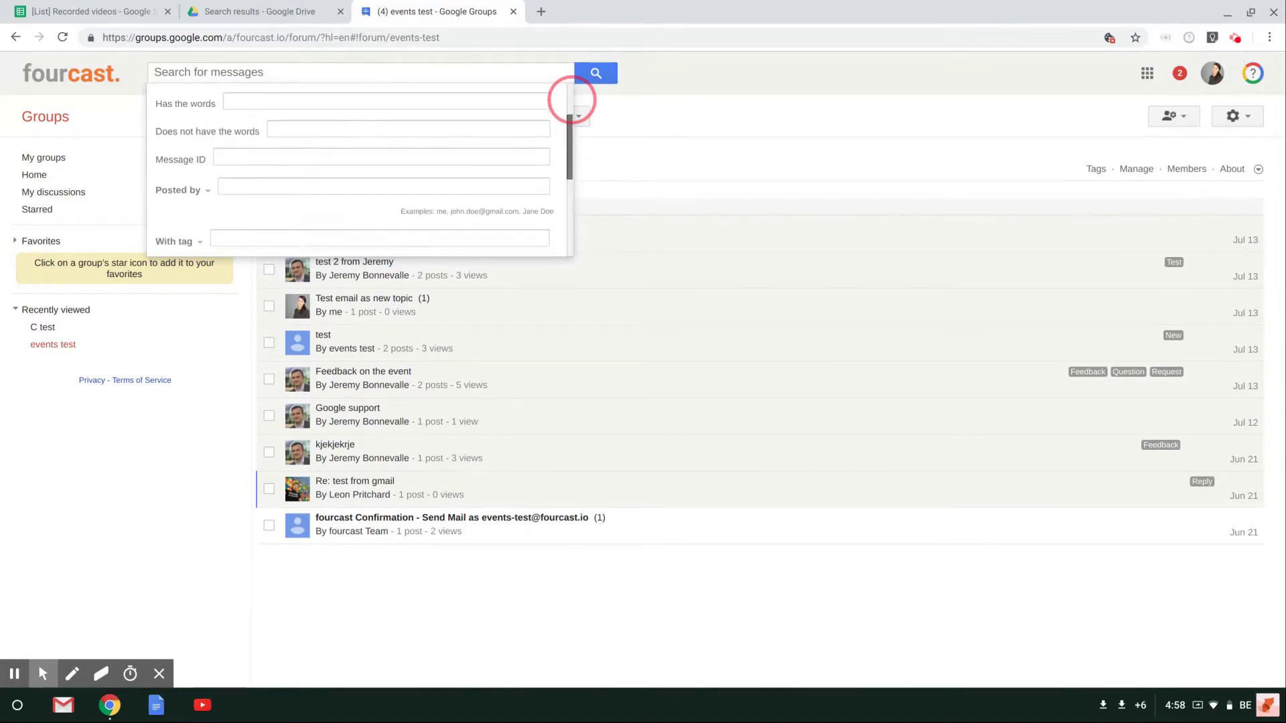
pyautogui.scroll(3, 571, 99)
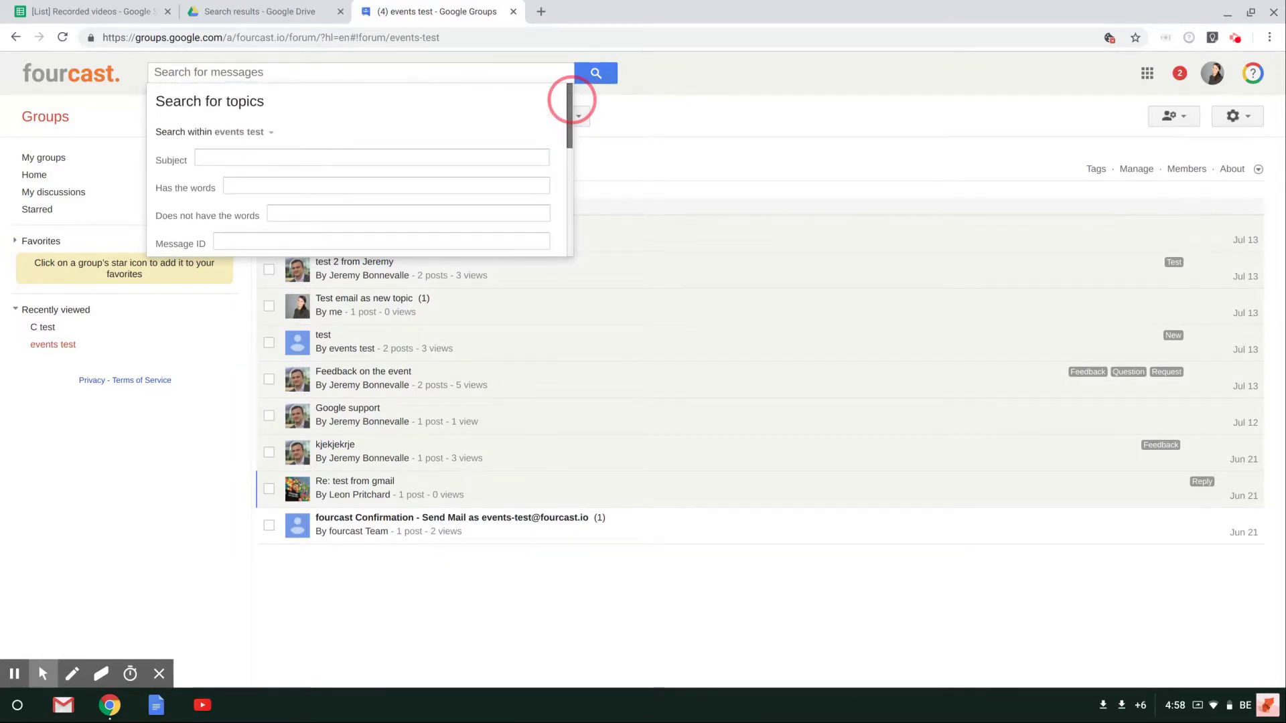
pyautogui.scroll(-3, 571, 99)
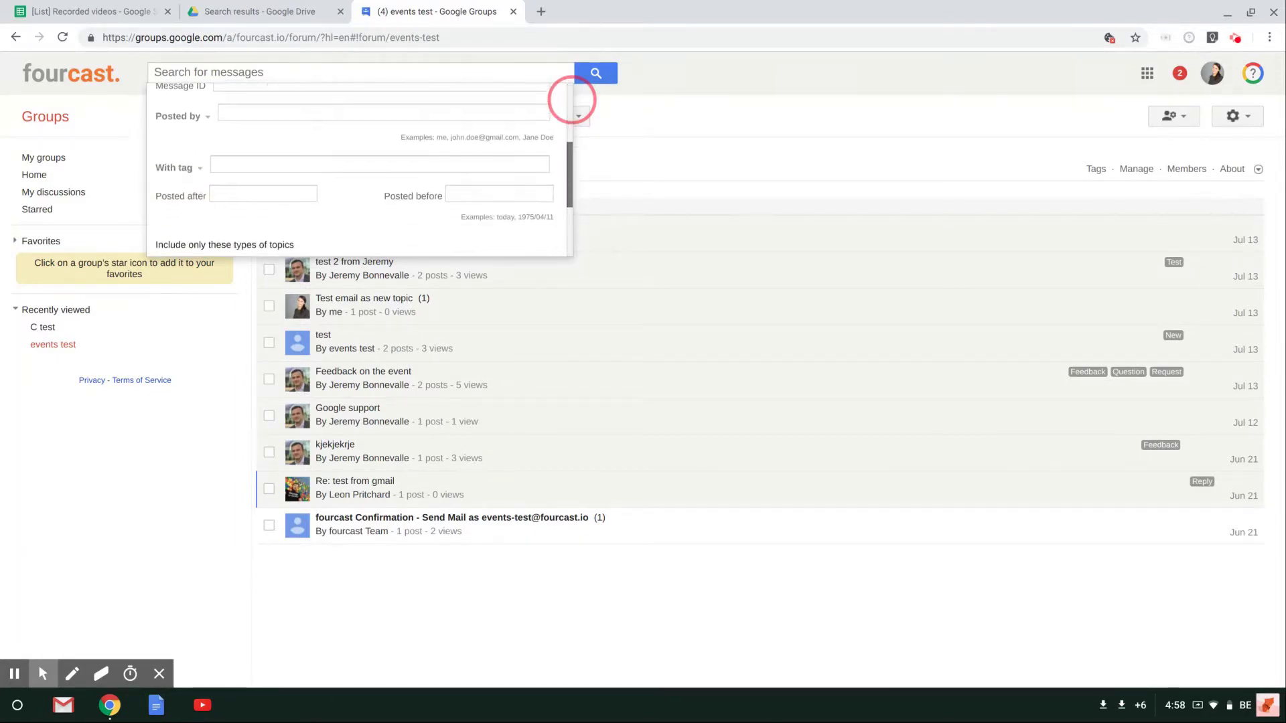
pyautogui.scroll(-3, 571, 99)
pyautogui.scroll(8, 571, 99)
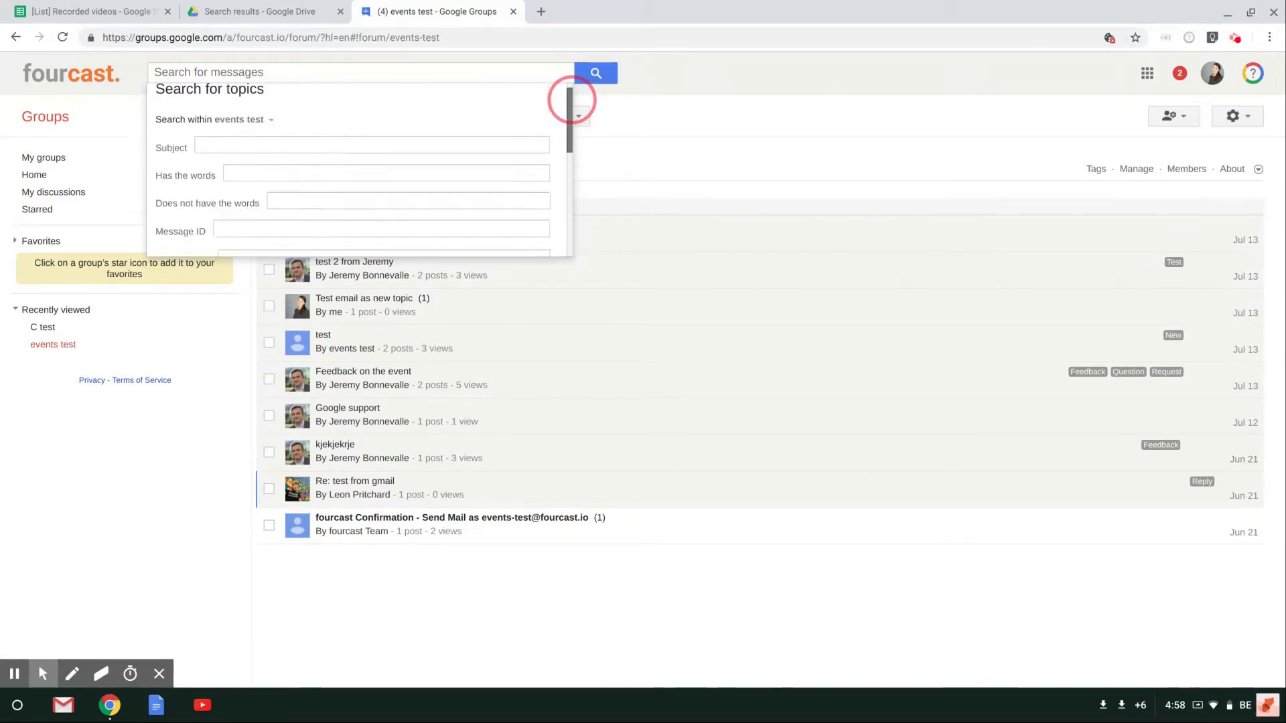
pyautogui.click(642, 159)
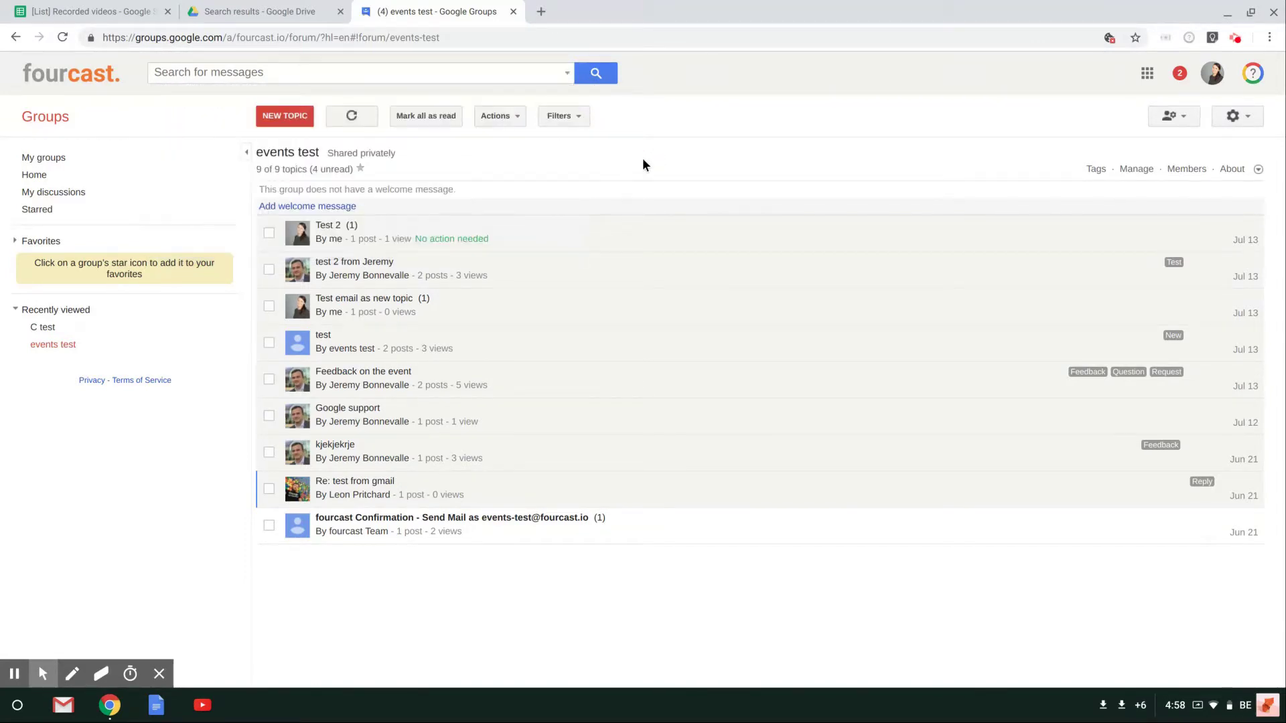
# Examine the topic filters available for the events test group without applying any.
pyautogui.click(572, 117)
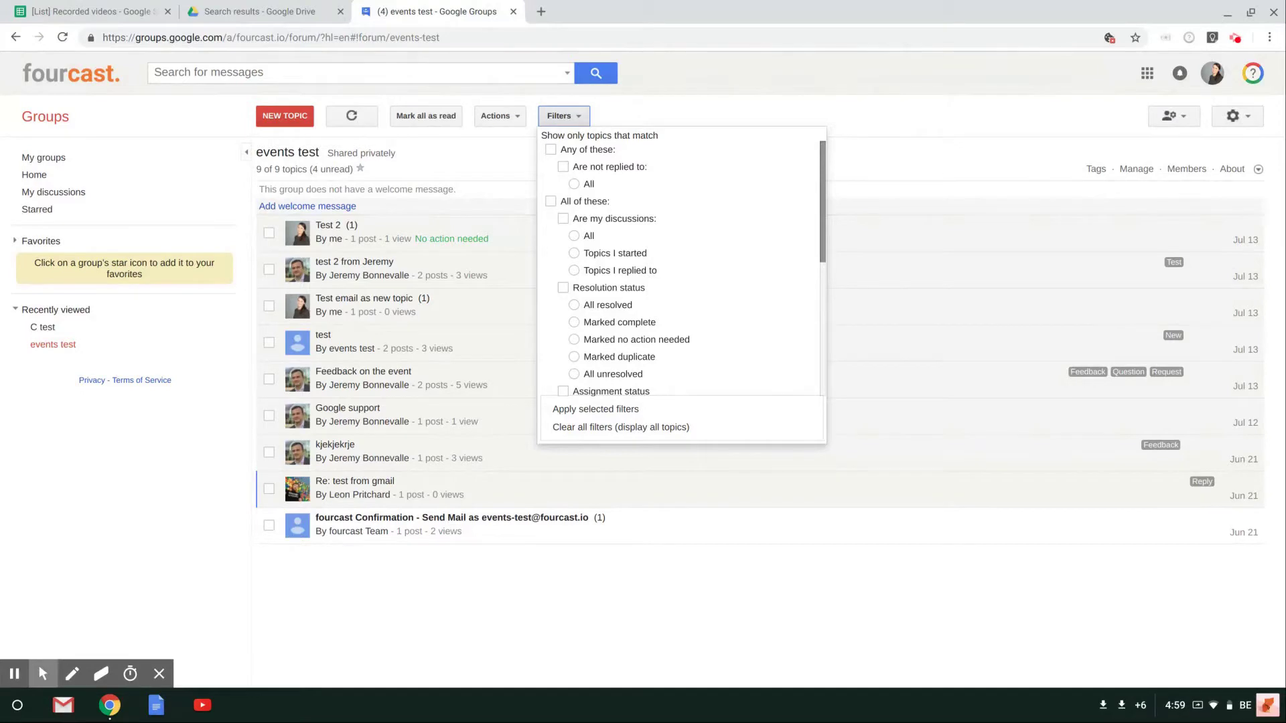
pyautogui.scroll(-4, 821, 194)
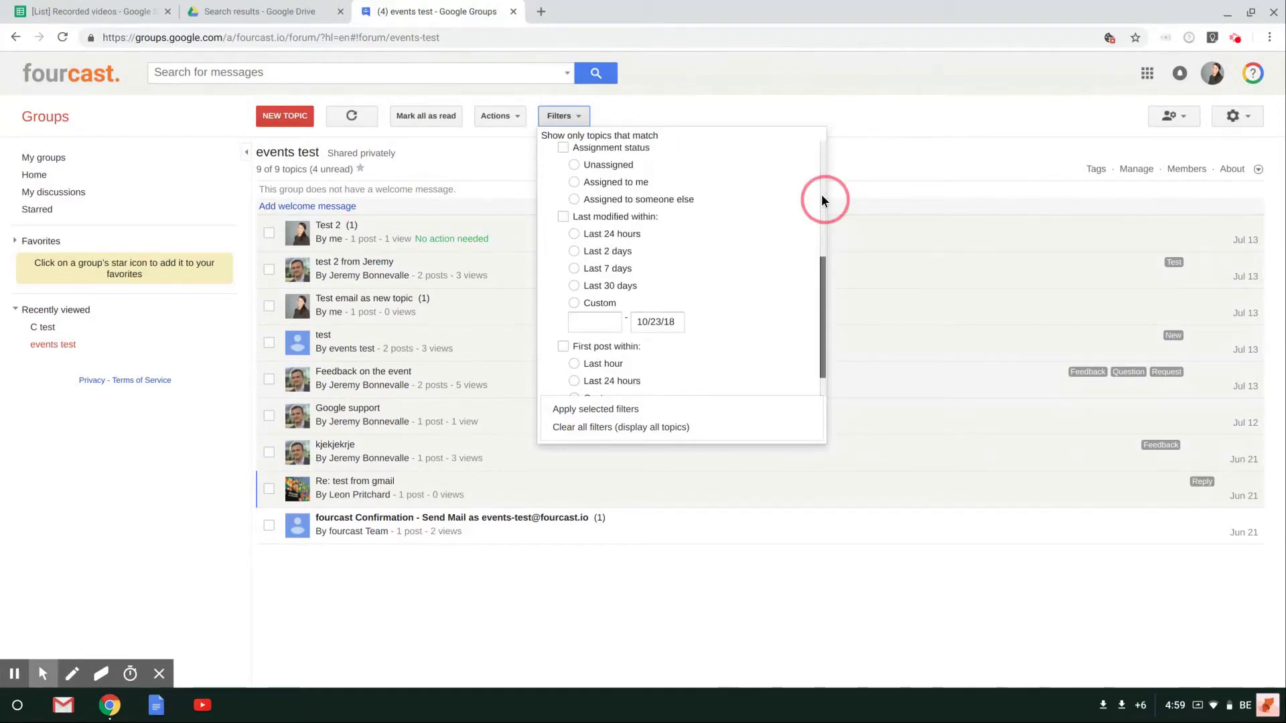
pyautogui.scroll(5, 821, 194)
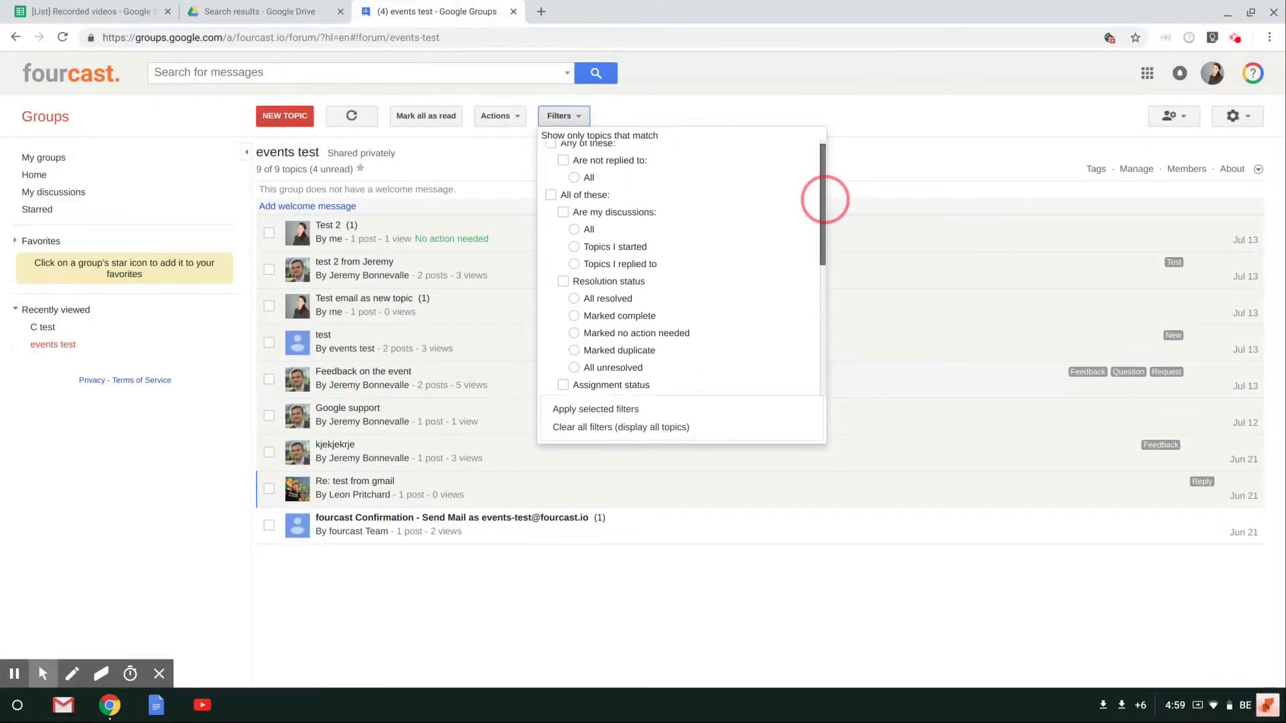
pyautogui.click(692, 107)
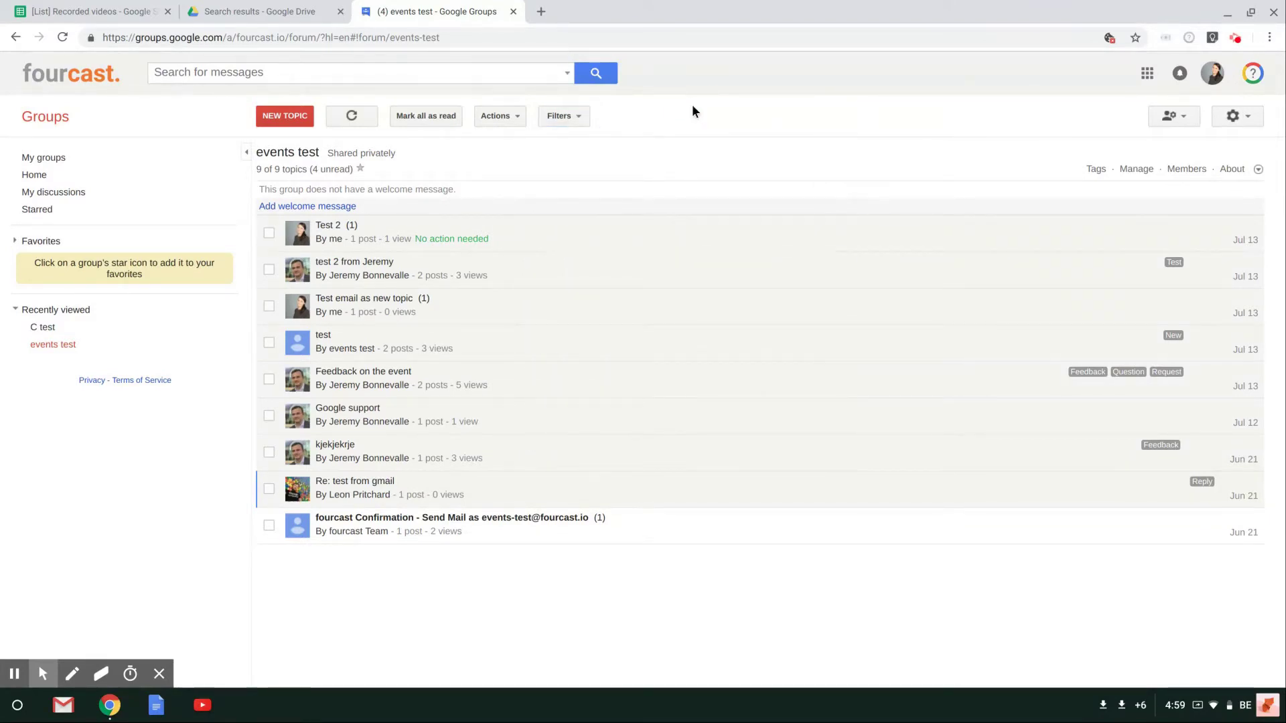
# Start a new topic in events test with the subject "New Topic" and copy in a colleague at their fourcast.io address.
pyautogui.click(285, 115)
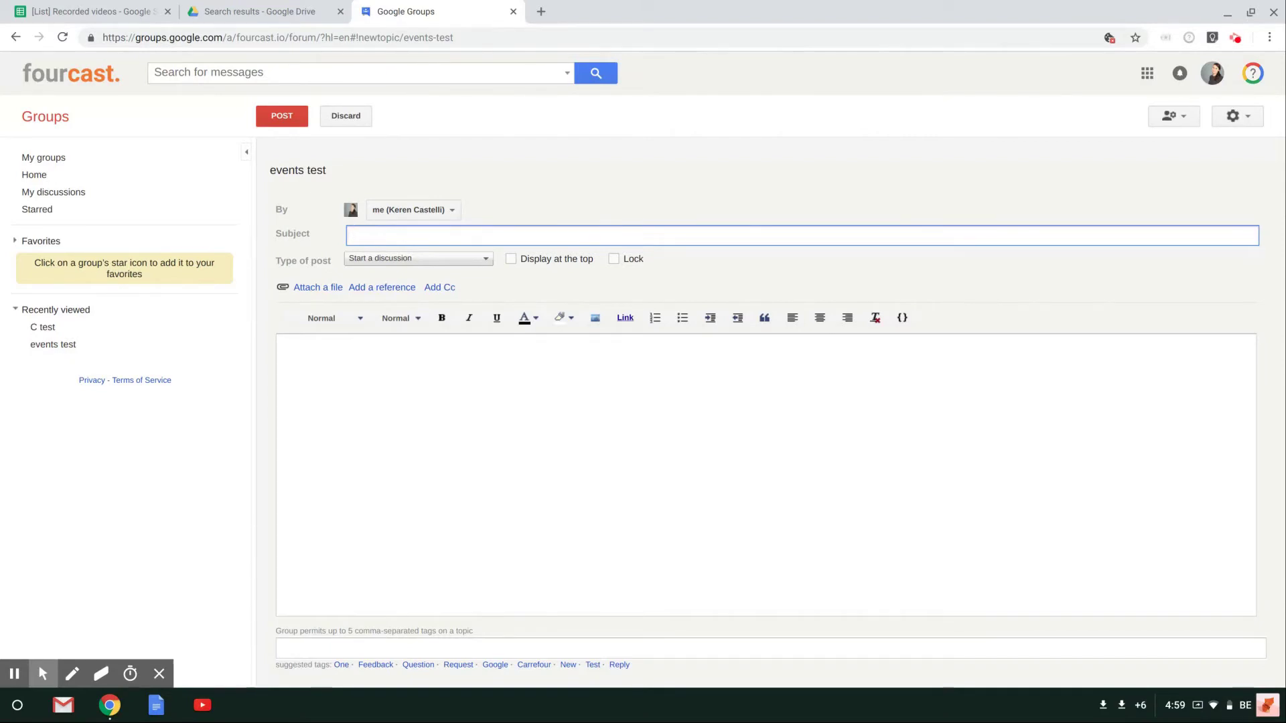
pyautogui.write('New ')
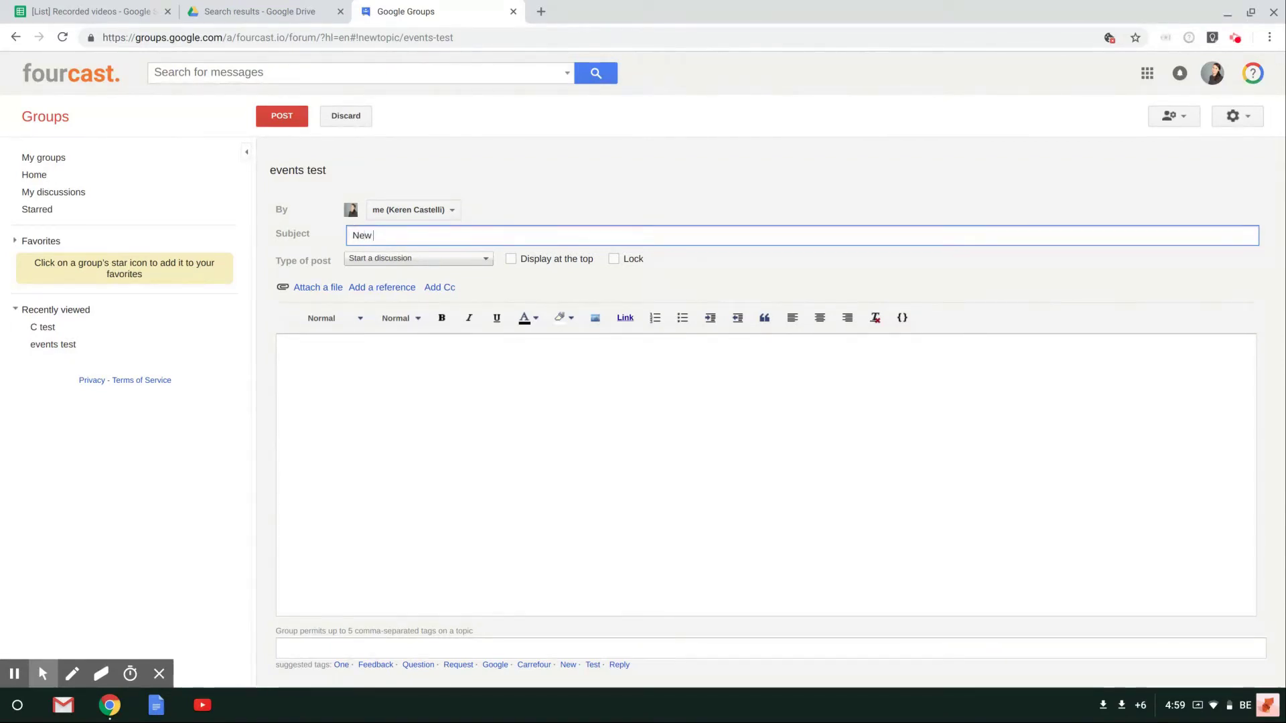
pyautogui.write('Topic')
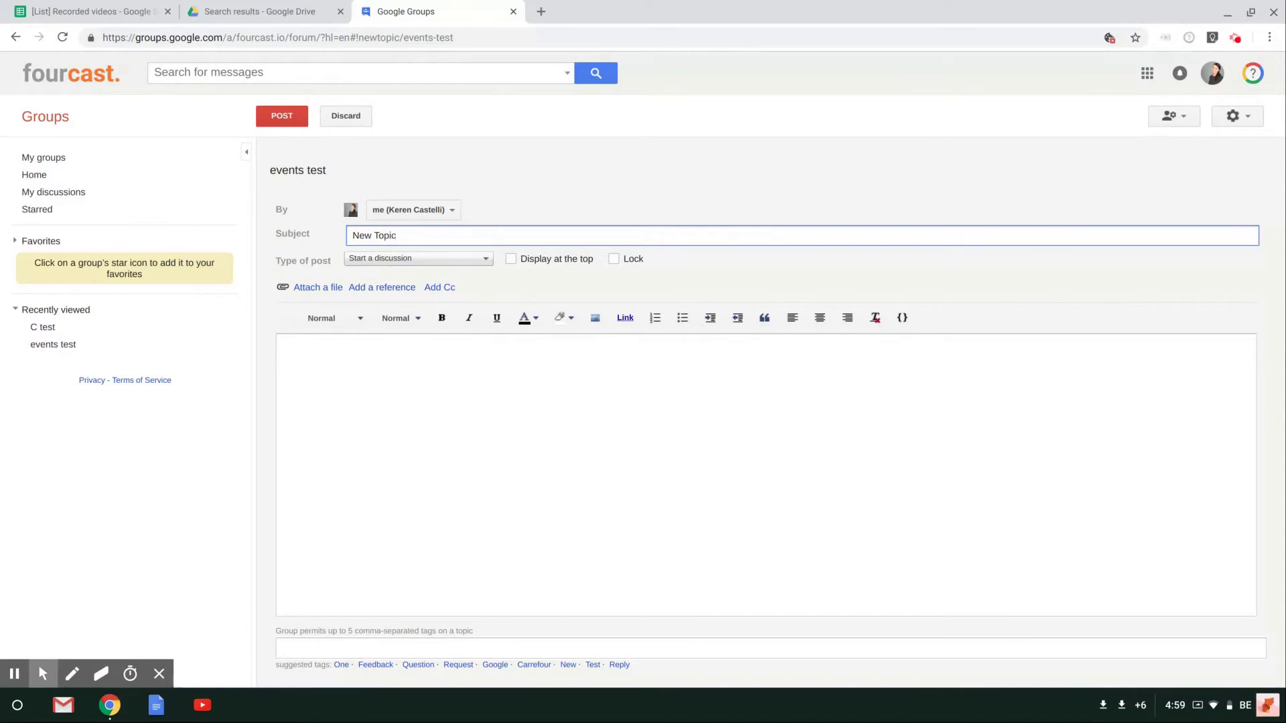
pyautogui.click(439, 287)
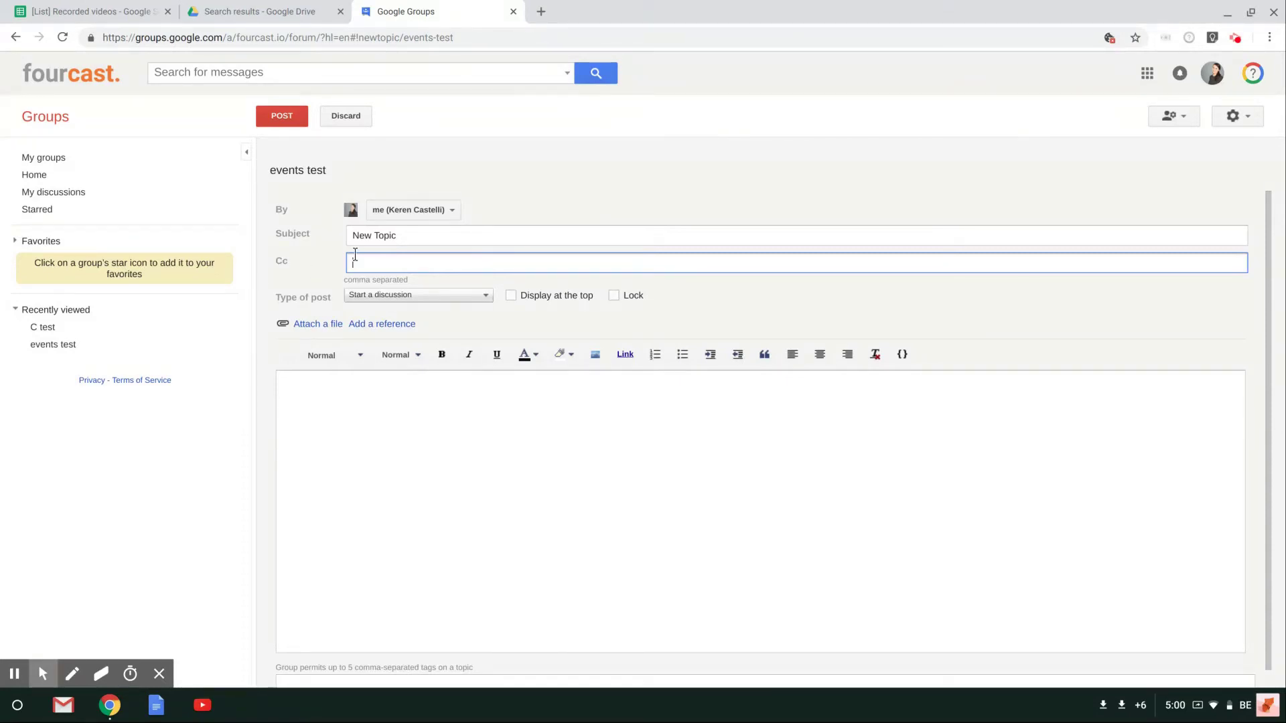
pyautogui.write('jerem')
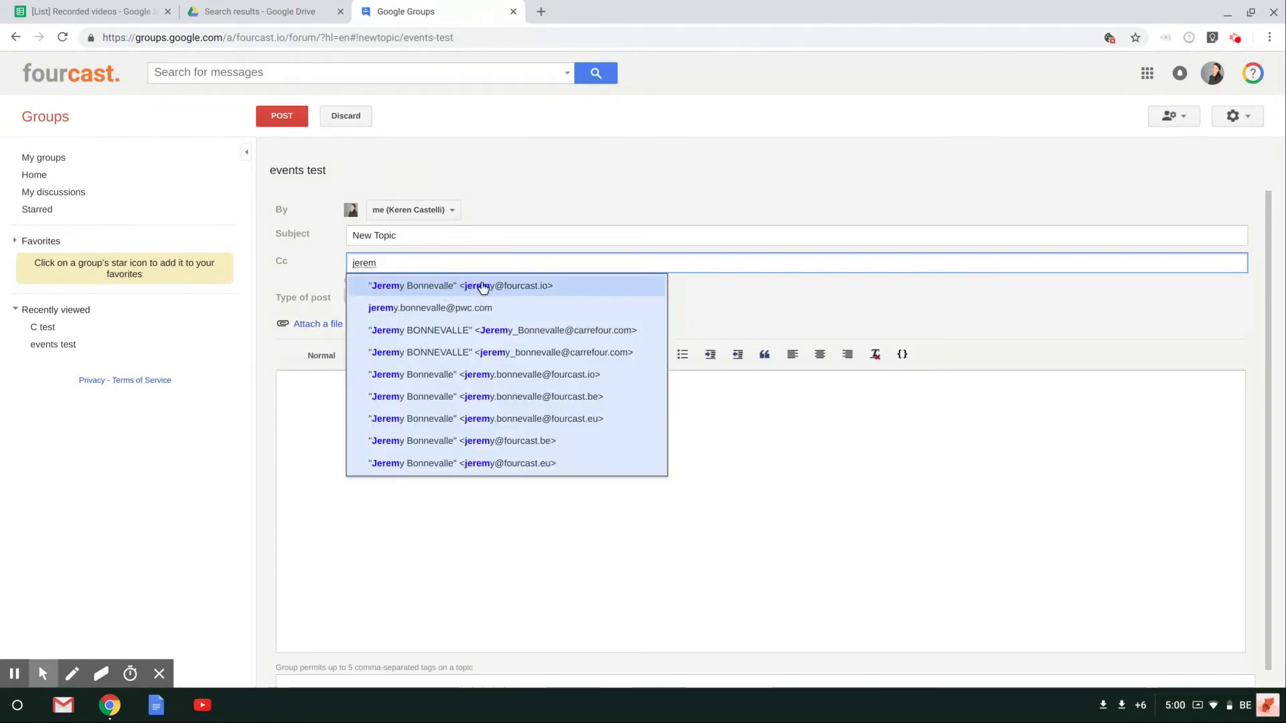
pyautogui.click(446, 286)
# Write the message body "Hi", "This is a test" and "Kind regards," on separate lines, ending with the sender's first name.
pyautogui.click(325, 410)
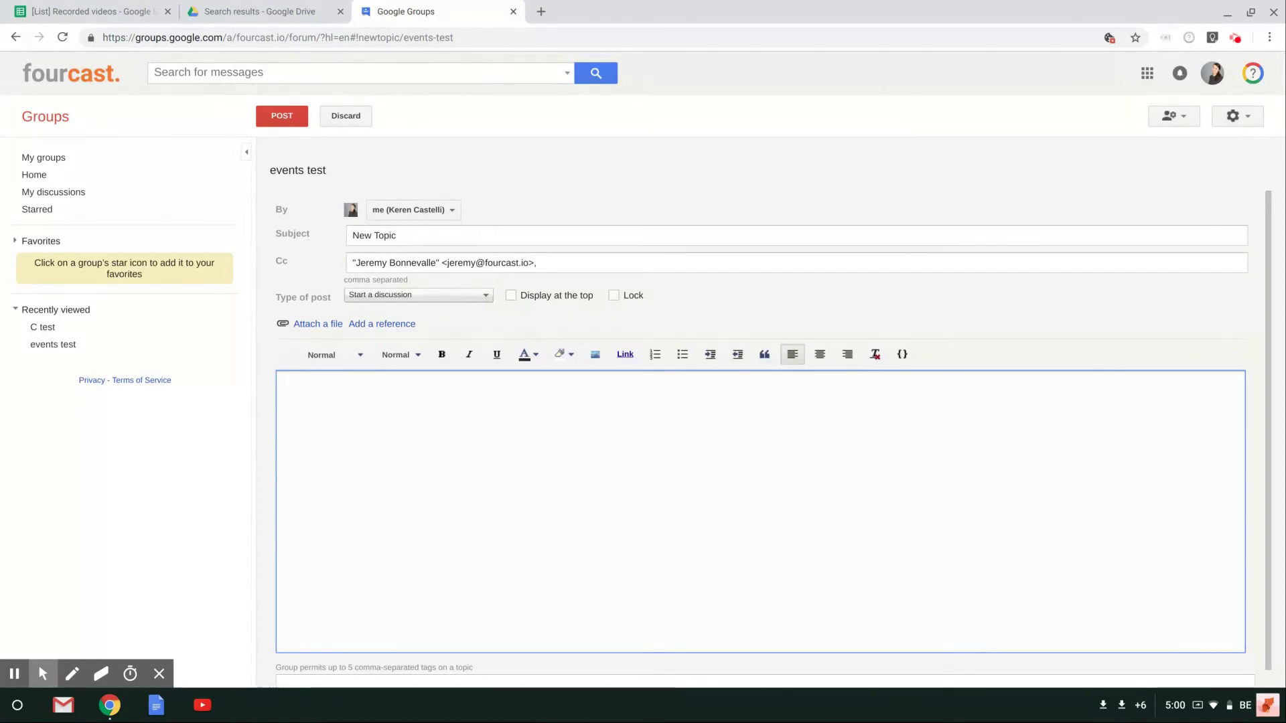
pyautogui.write('Hi')
pyautogui.press('Return')
pyautogui.write('Thois i')
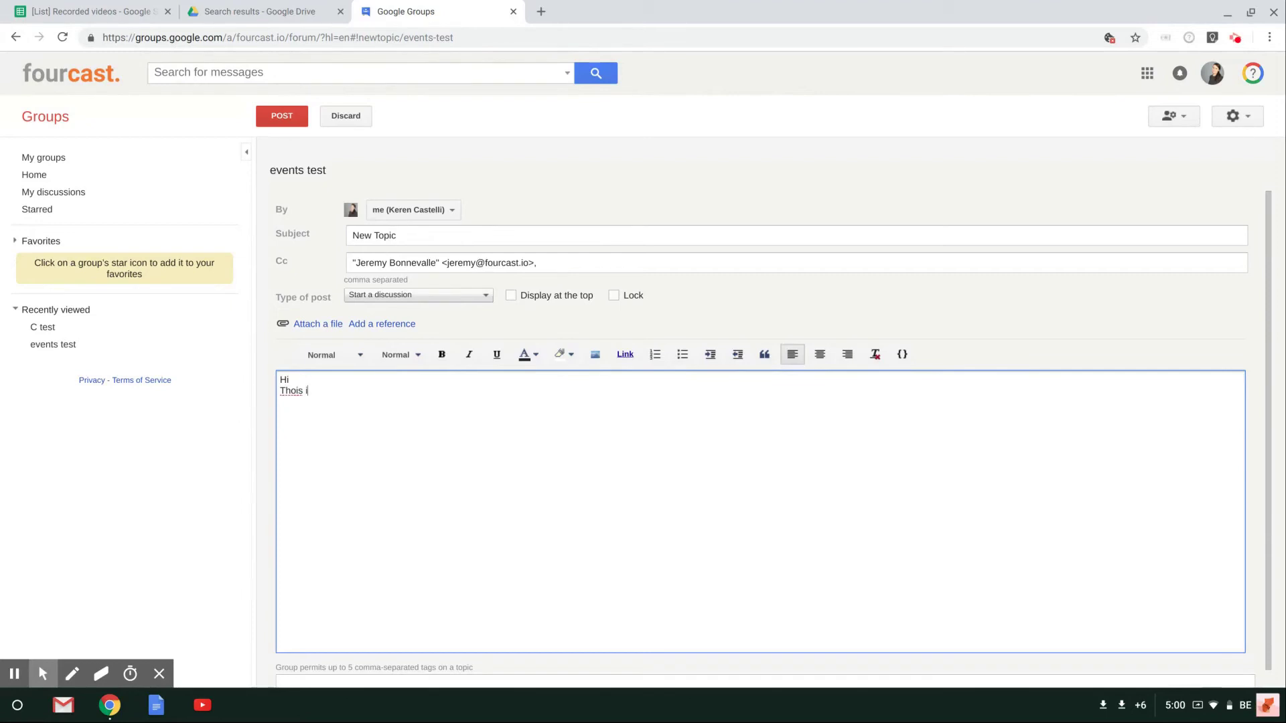
pyautogui.write('s a test')
pyautogui.press('Return')
pyautogui.write('Kind regards,')
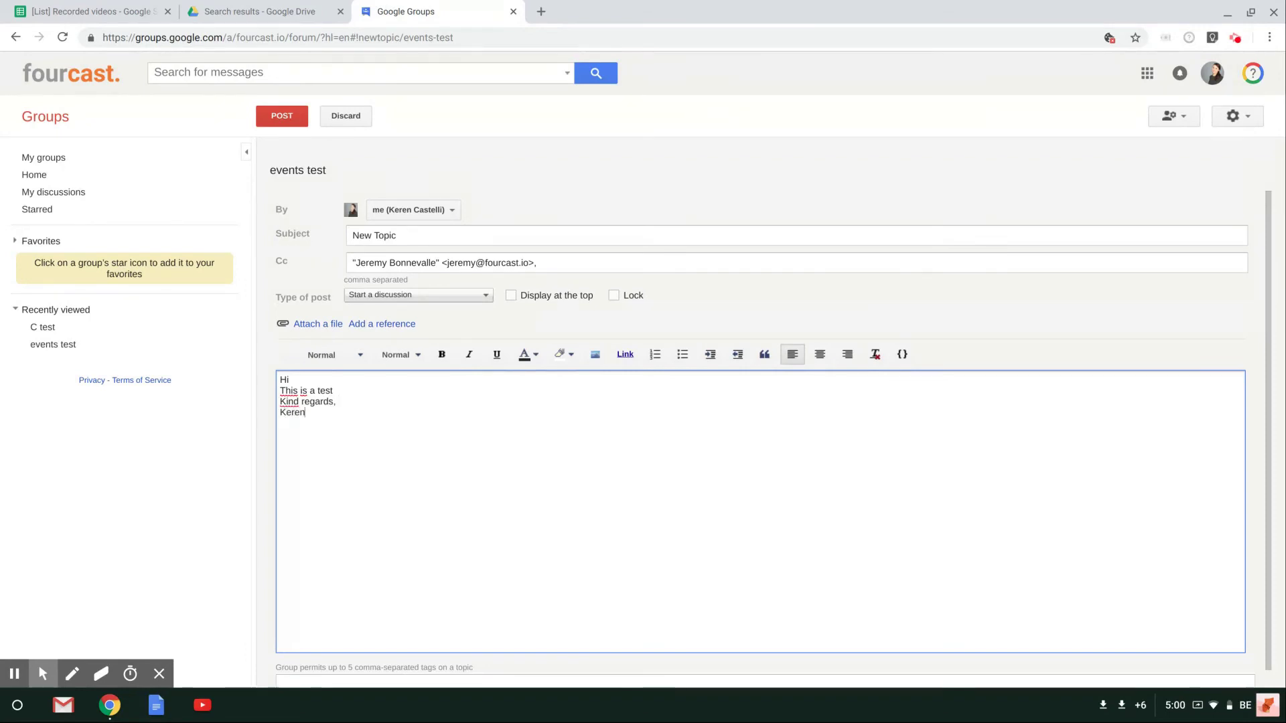
# Check which identities the new topic can be posted under, keeping the personal account as author.
pyautogui.click(412, 209)
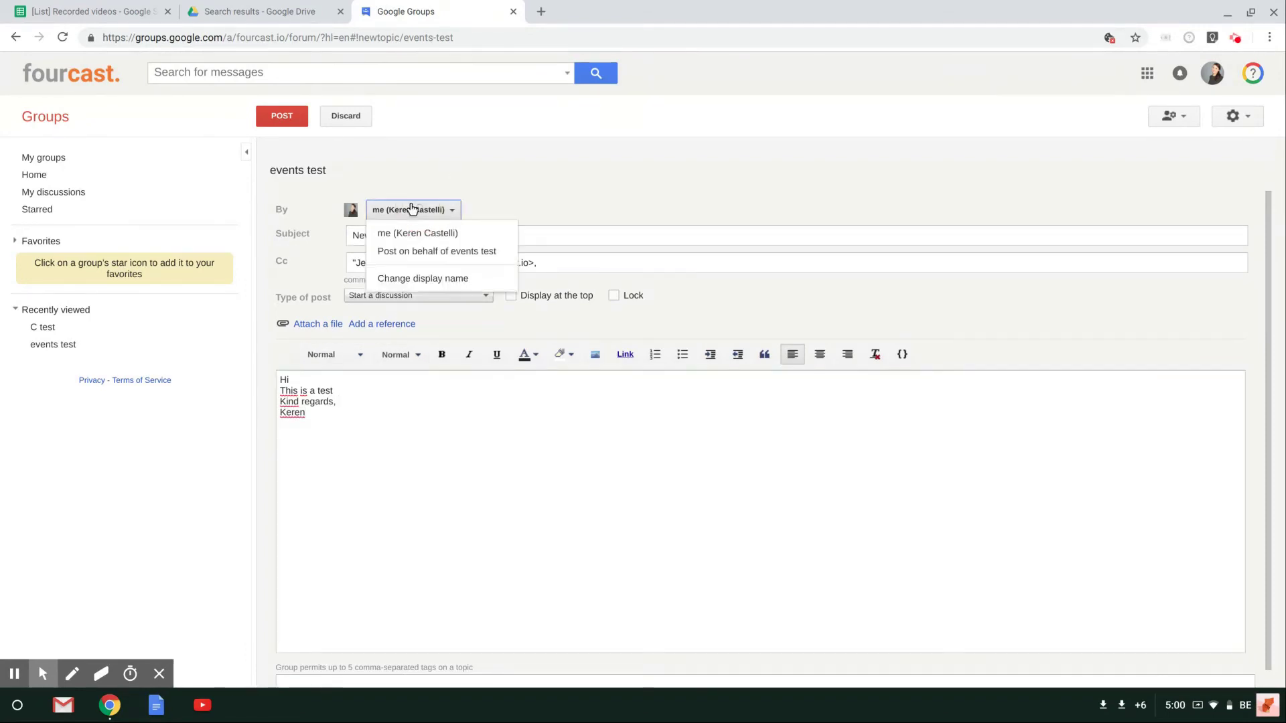
pyautogui.click(516, 203)
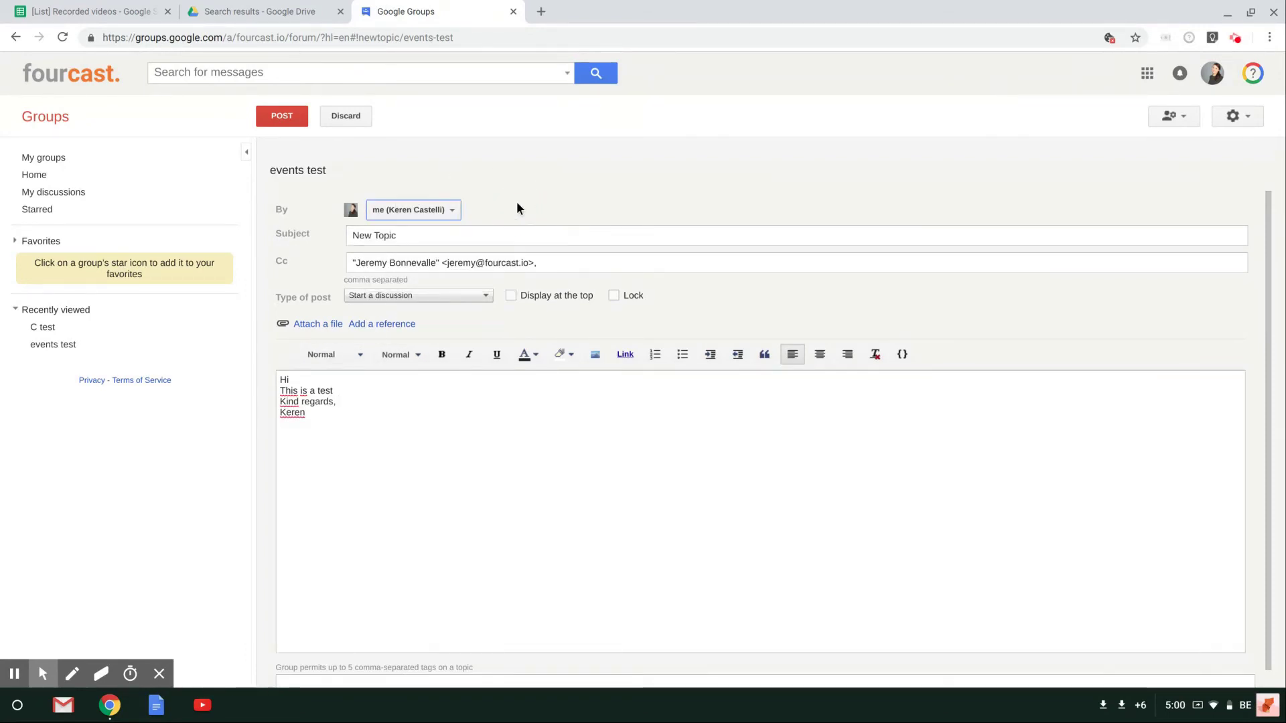
pyautogui.click(316, 451)
pyautogui.scroll(-1, 431, 433)
pyautogui.scroll(1, 431, 433)
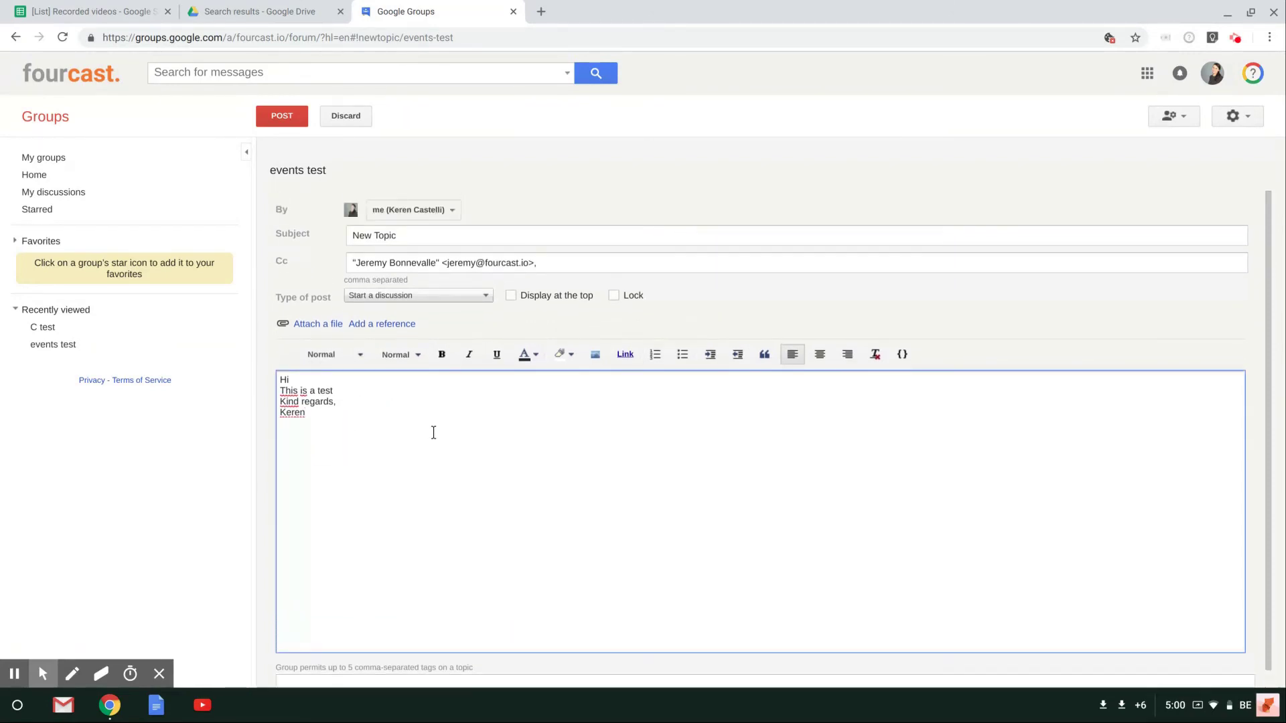
# Tag the new topic with Feedback, Request and Reply, and post it to the group.
pyautogui.scroll(-1, 430, 433)
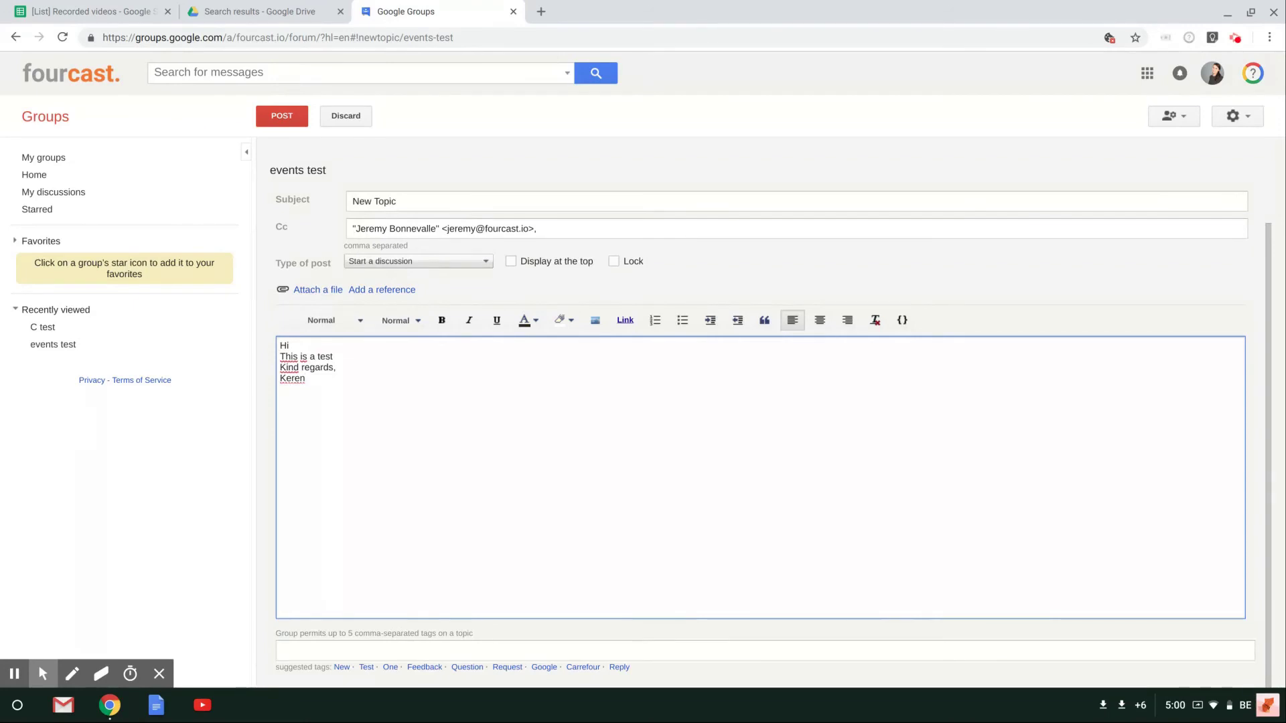
pyautogui.click(366, 668)
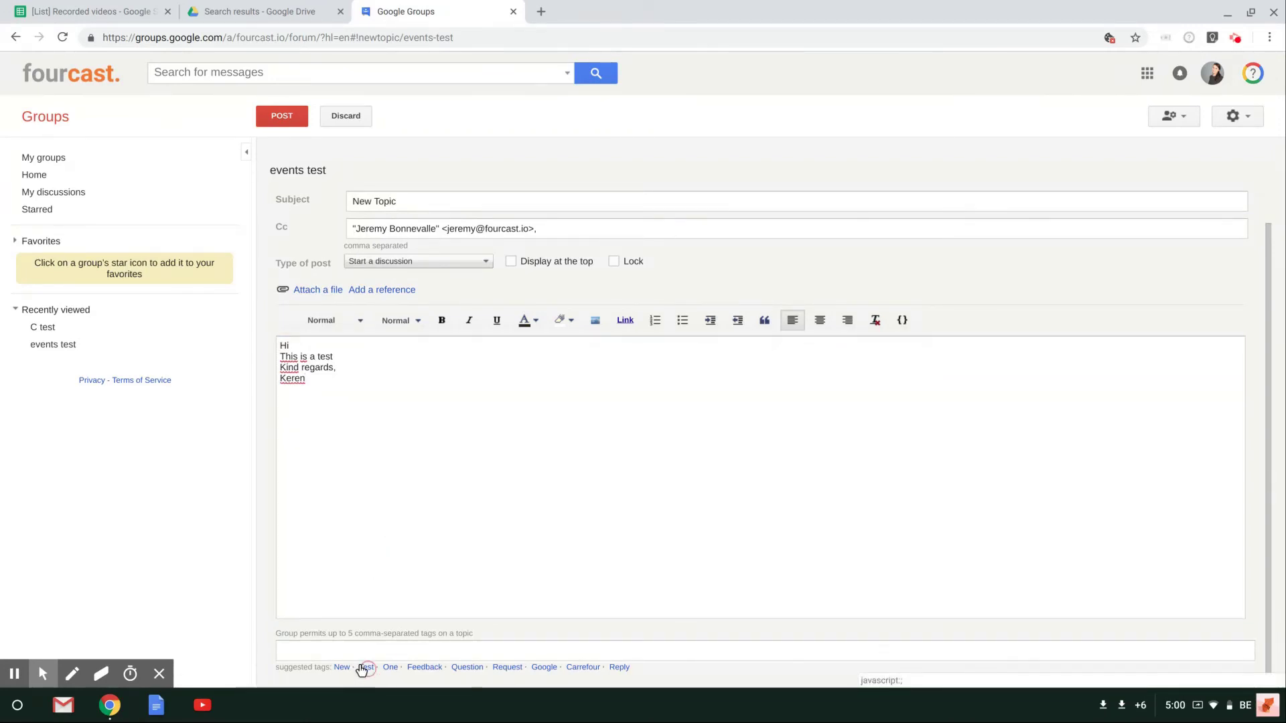
pyautogui.click(416, 668)
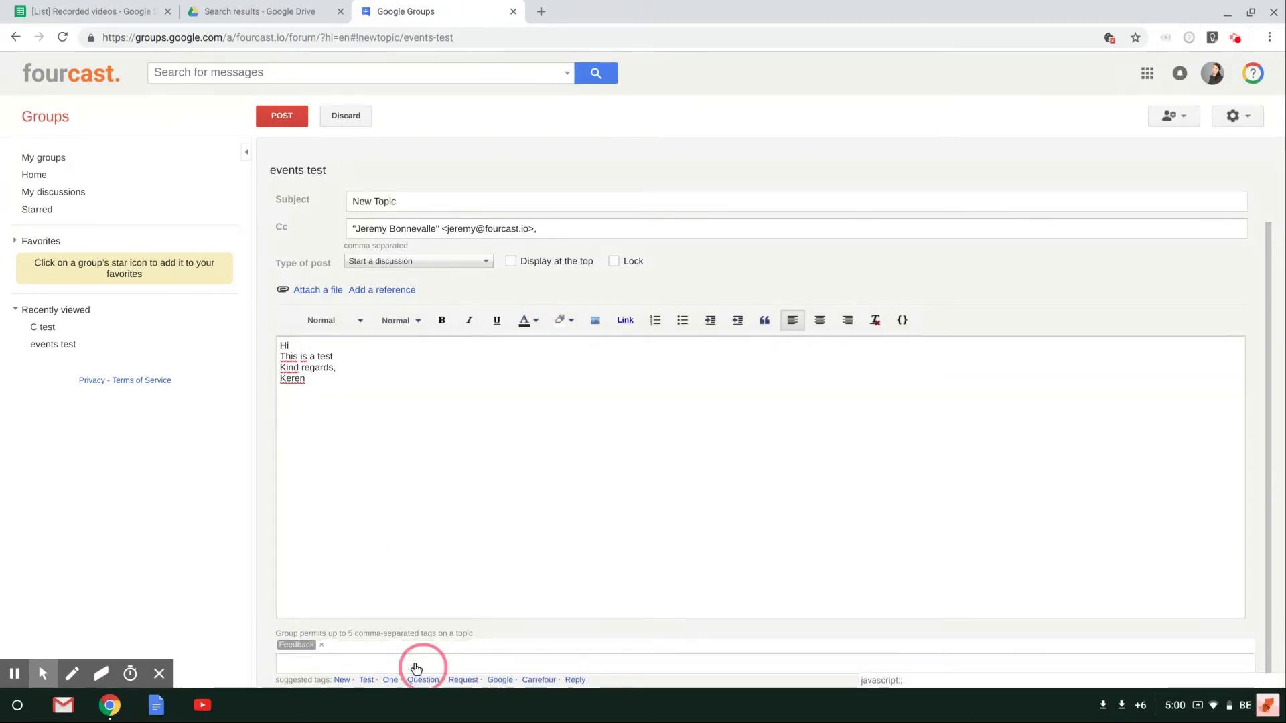
pyautogui.click(457, 680)
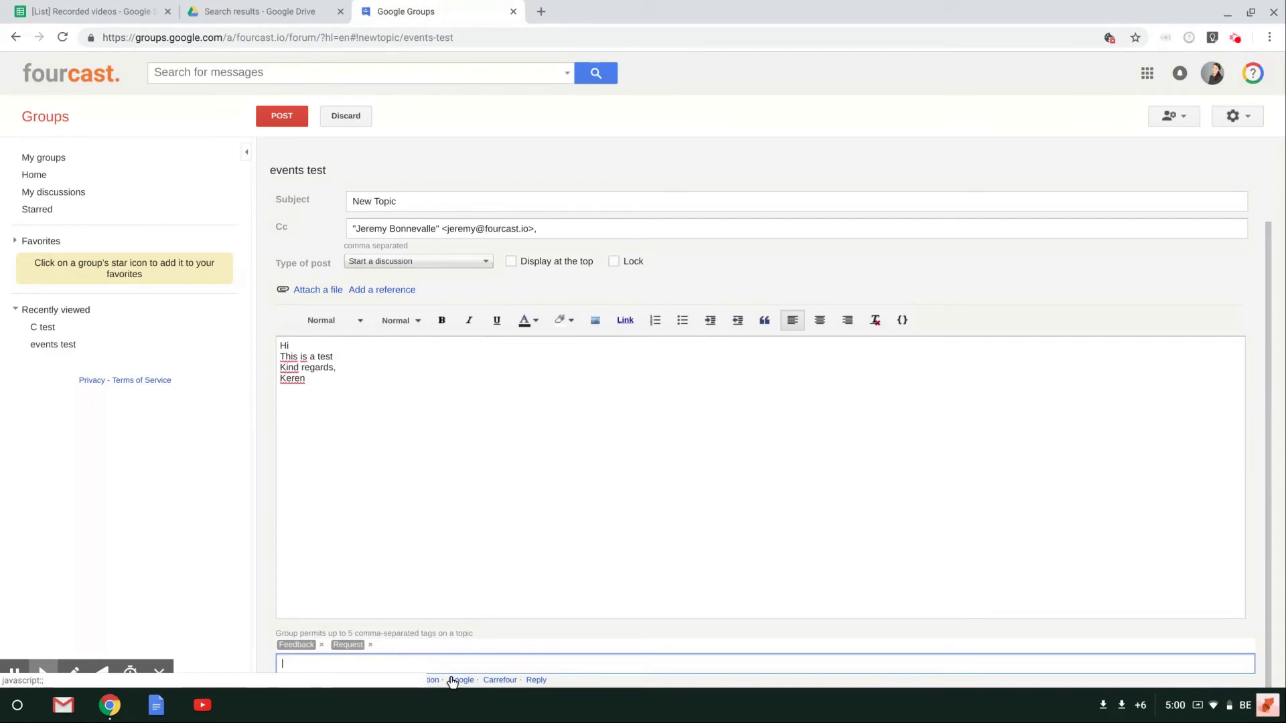
pyautogui.click(537, 680)
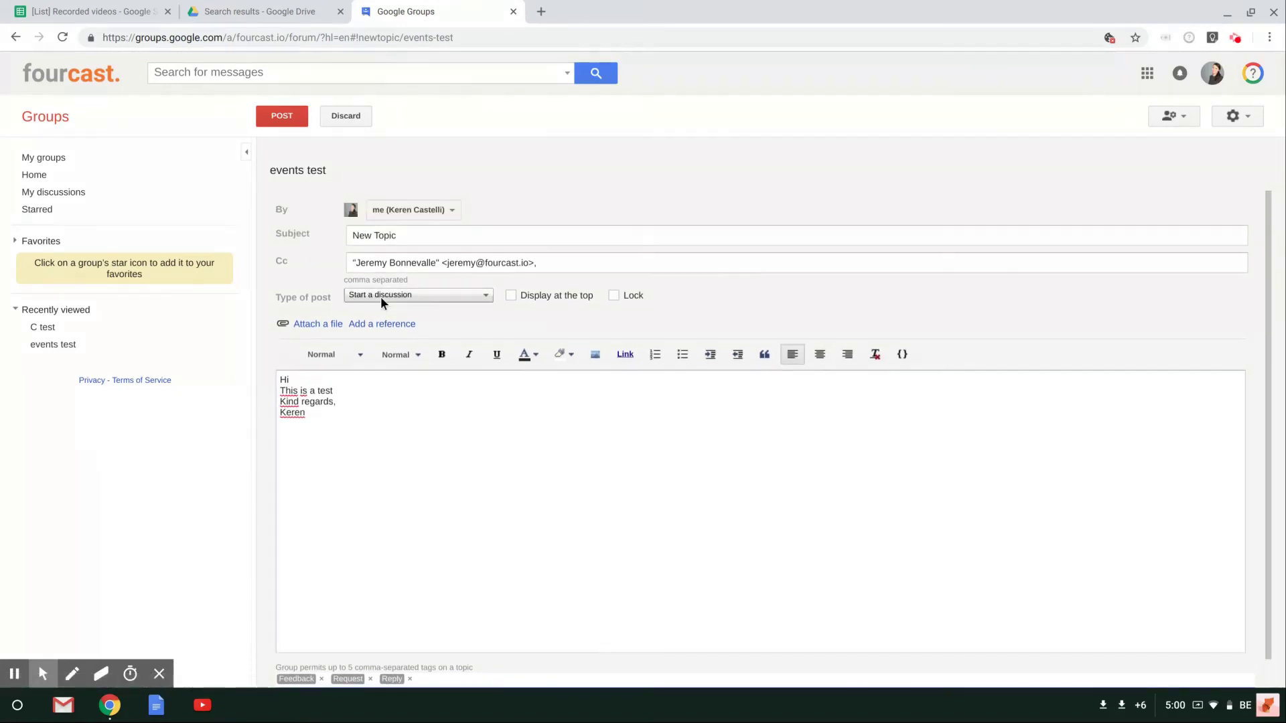
pyautogui.click(268, 112)
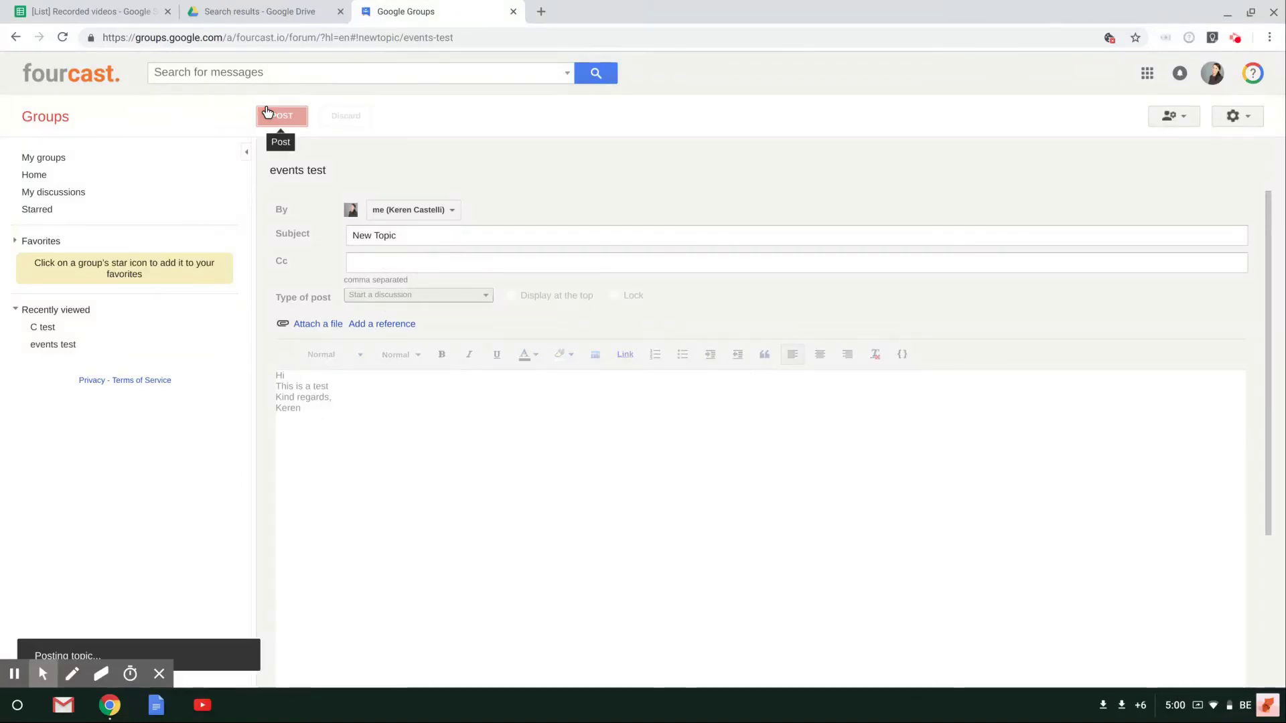